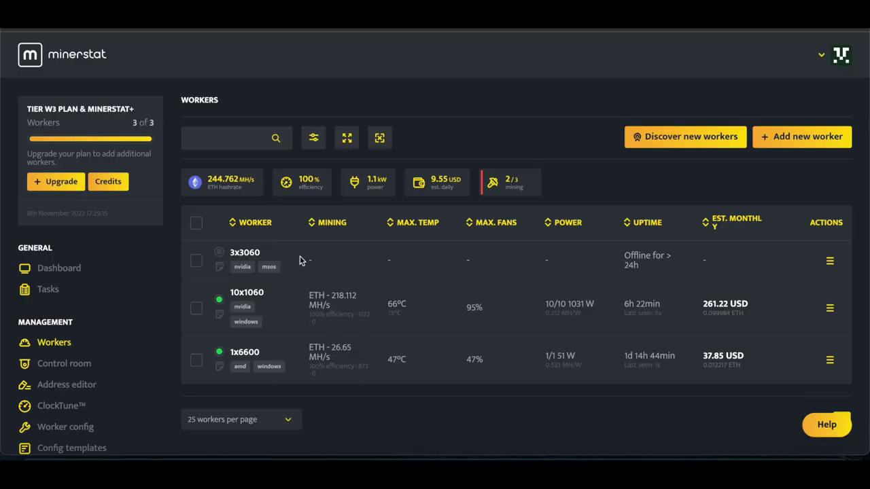
scroll(301, 261, down, 1)
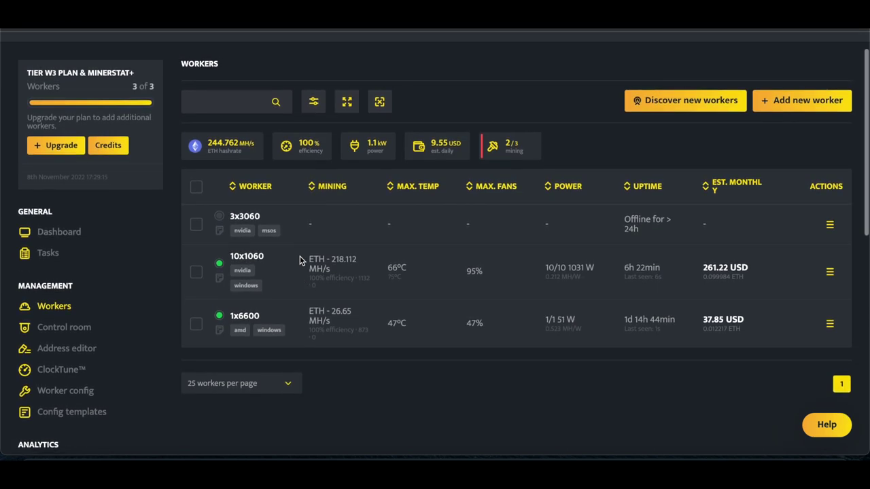
scroll(301, 261, up, 2)
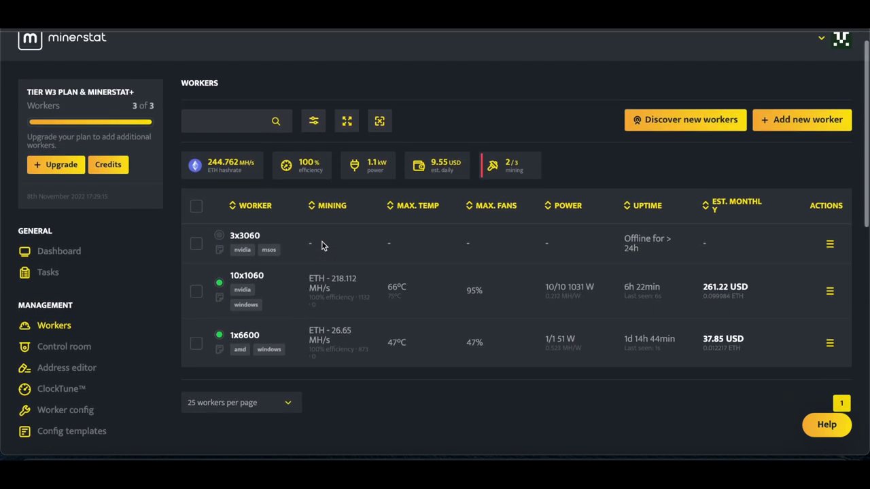
scroll(341, 246, down, 1)
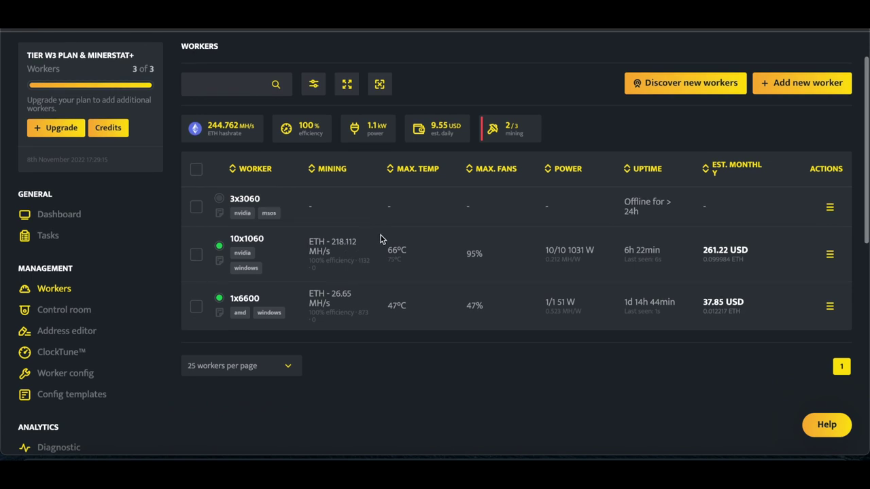
scroll(384, 236, down, 1)
scroll(389, 236, up, 1)
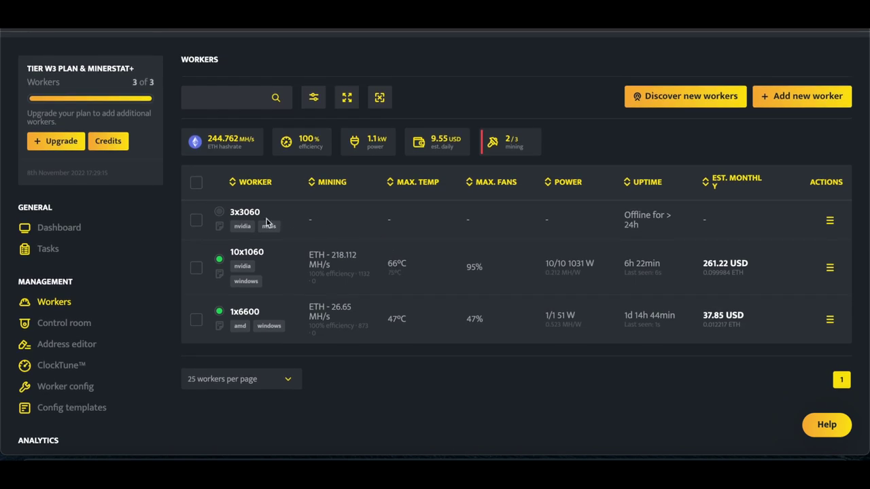
scroll(269, 225, down, 1)
mouse_move(509, 108)
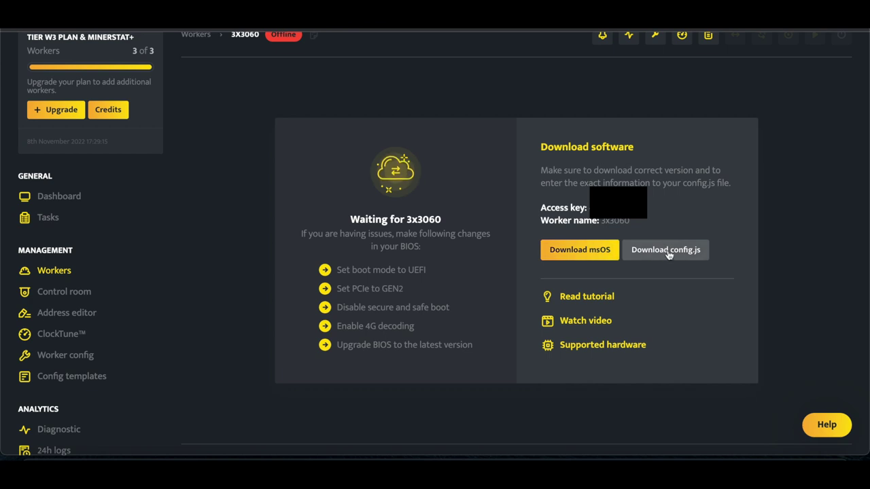
Step: Download the msOS v1.4.10 GTX/RTX image using its Direct link
click(590, 253)
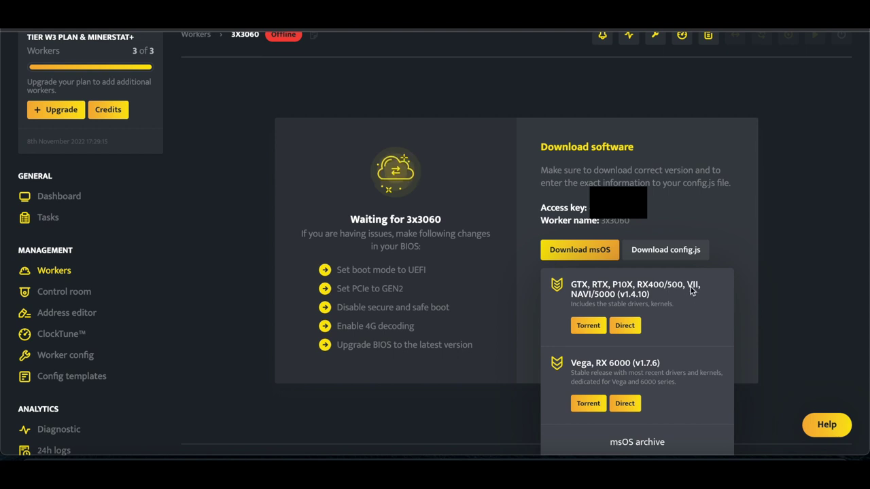
click(627, 329)
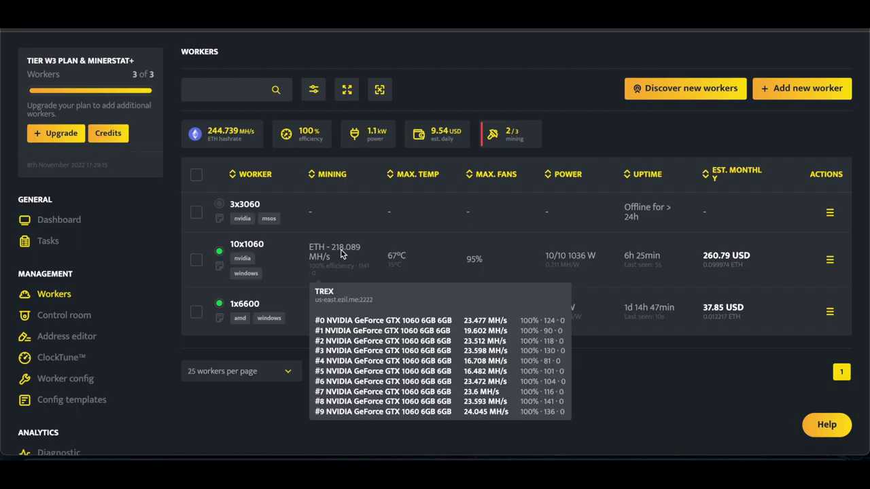
Step: Open the 10x1060 worker and review its Mining chart and ten-GPU NVIDIA table
click(252, 249)
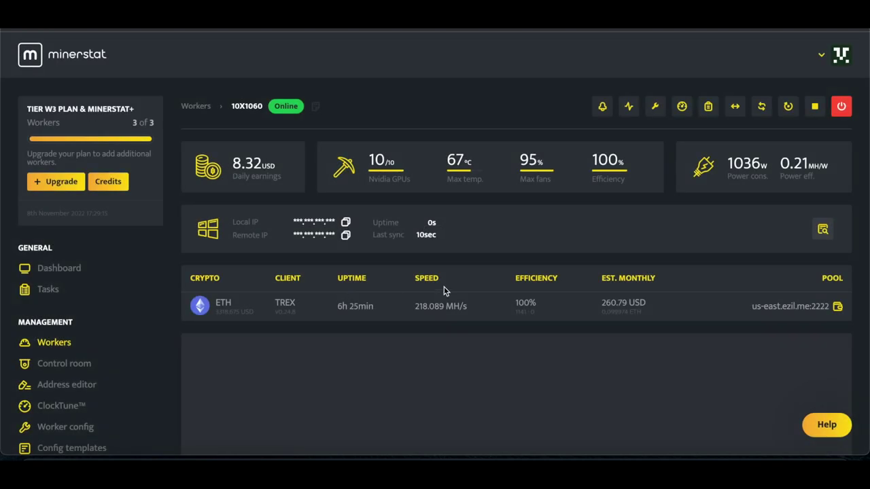
scroll(394, 280, down, 1)
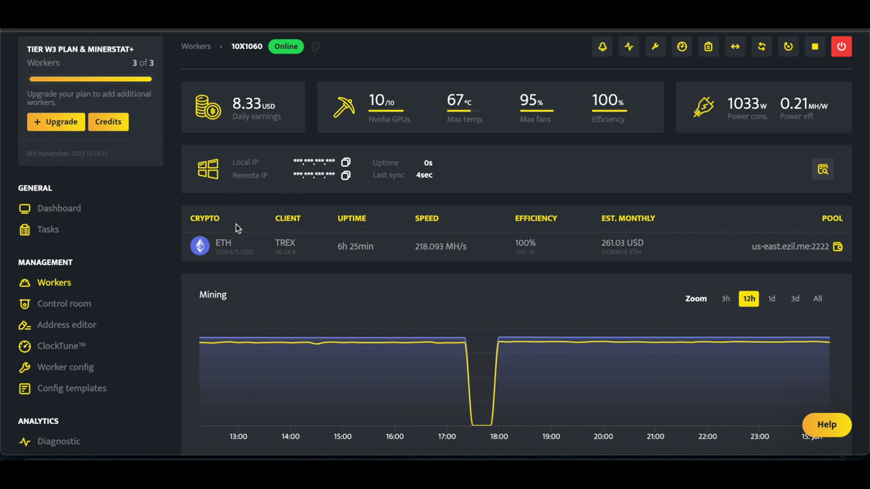
scroll(482, 235, down, 4)
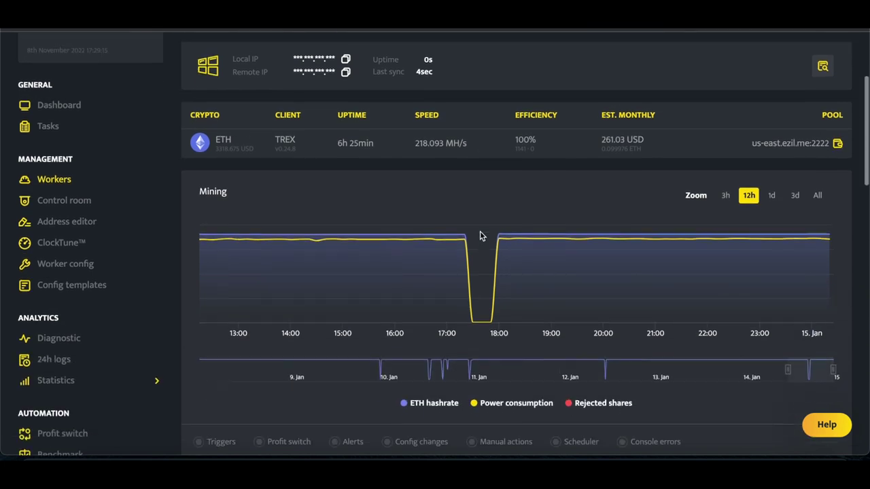
scroll(479, 232, up, 3)
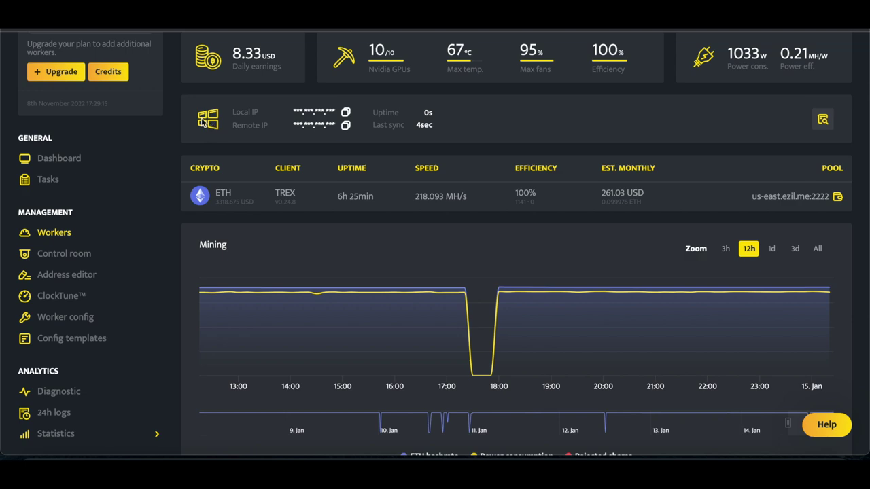
scroll(285, 176, down, 2)
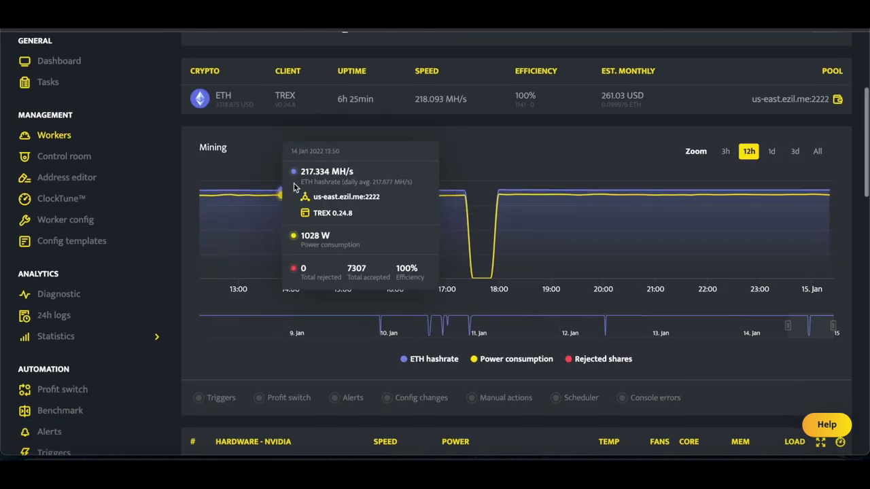
scroll(577, 191, down, 4)
scroll(555, 212, down, 2)
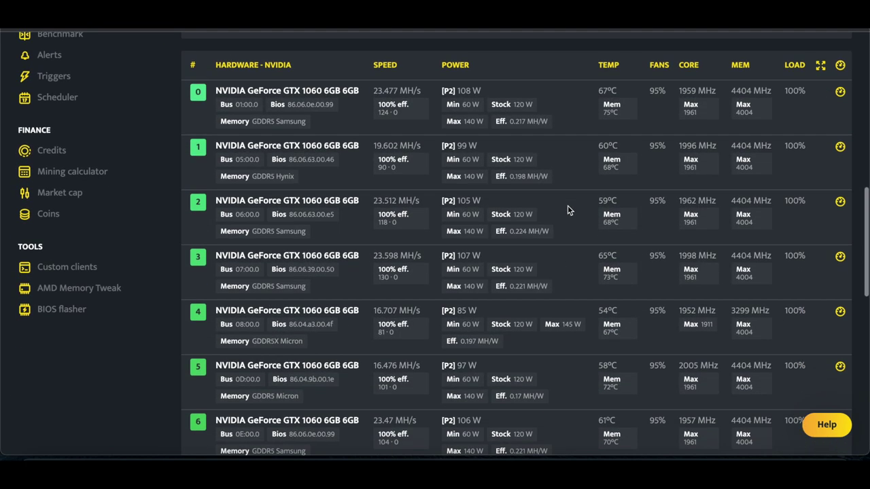
scroll(572, 143, down, 1)
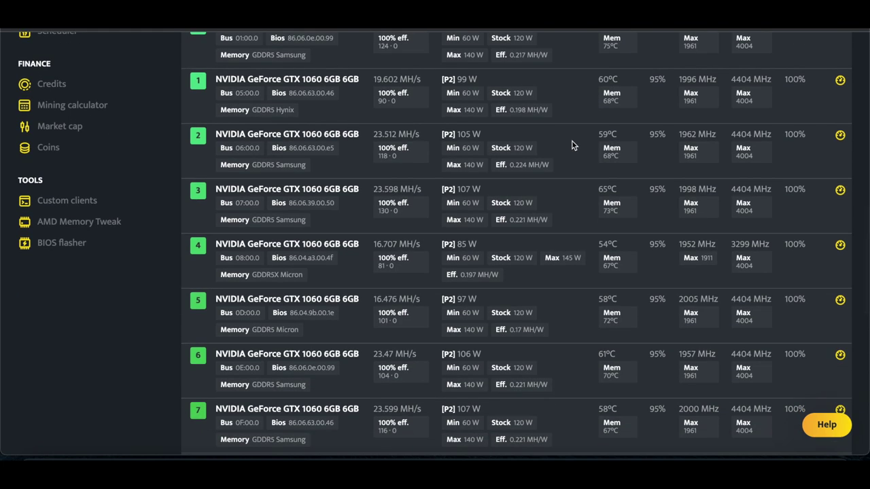
scroll(573, 141, down, 1)
scroll(572, 141, down, 2)
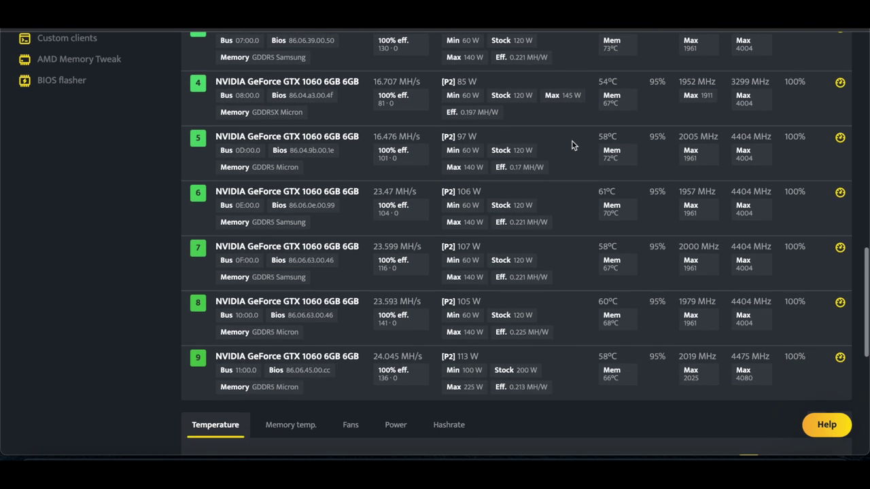
scroll(572, 141, up, 5)
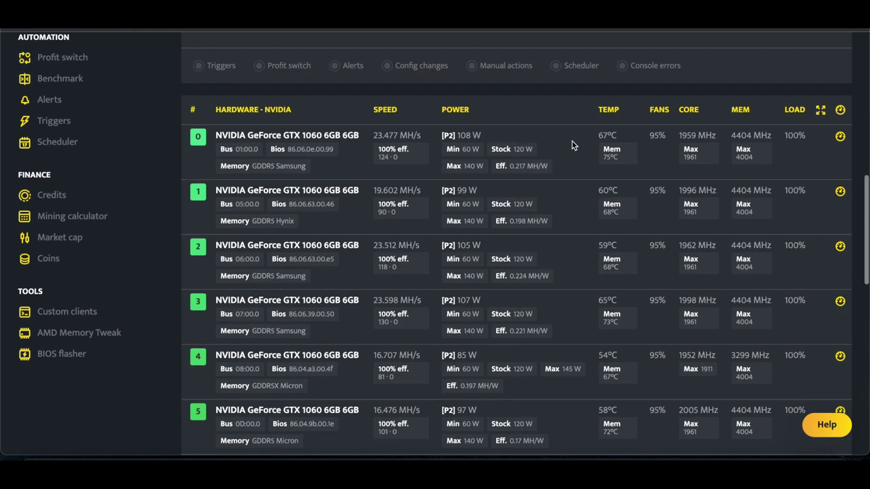
click(840, 110)
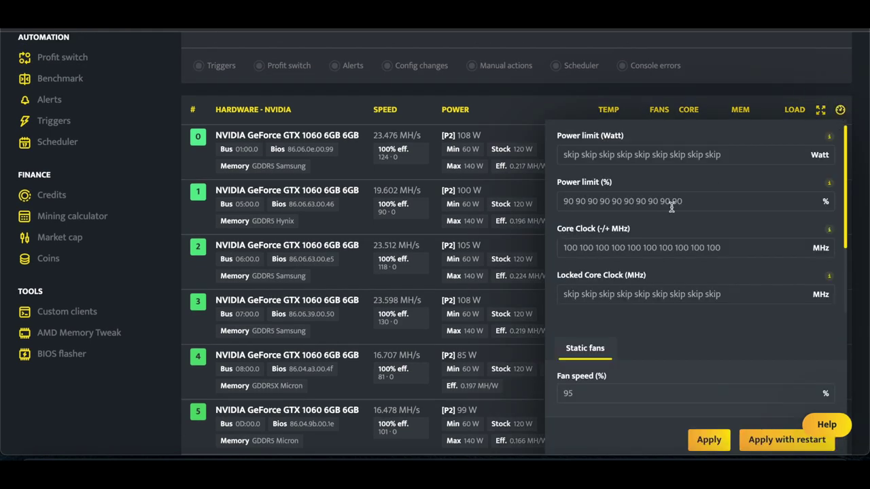
scroll(671, 207, down, 1)
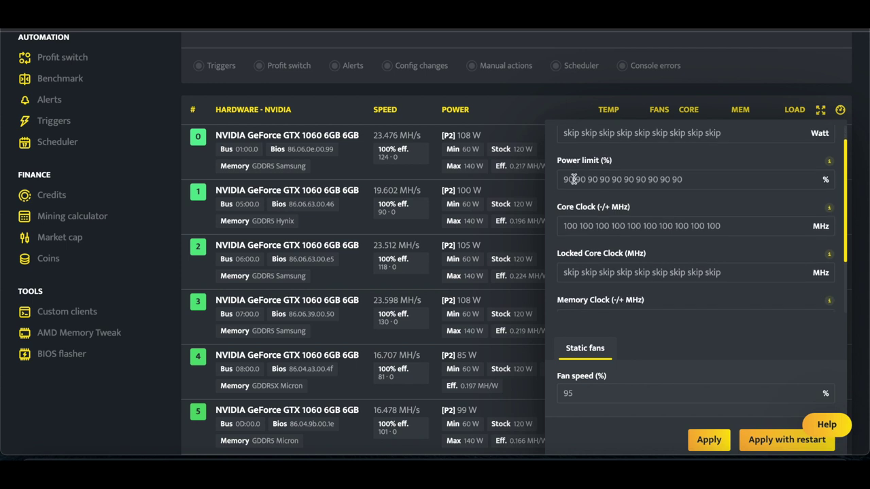
scroll(671, 185, down, 2)
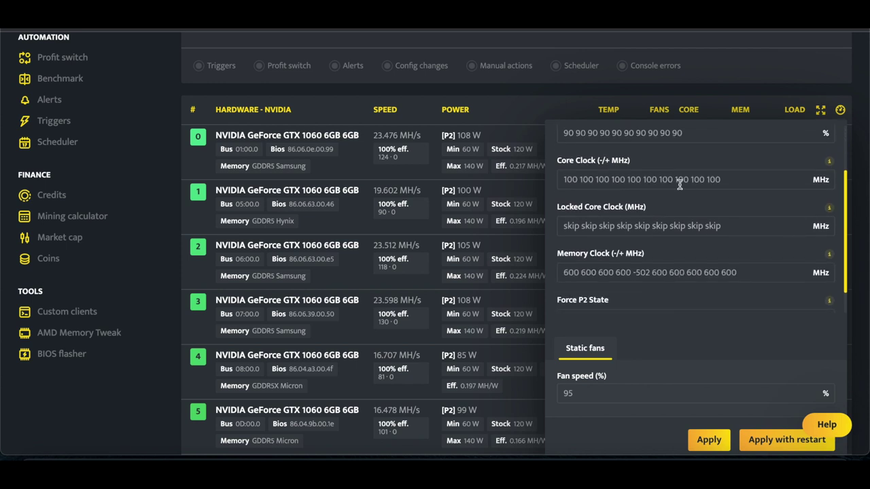
scroll(705, 185, down, 1)
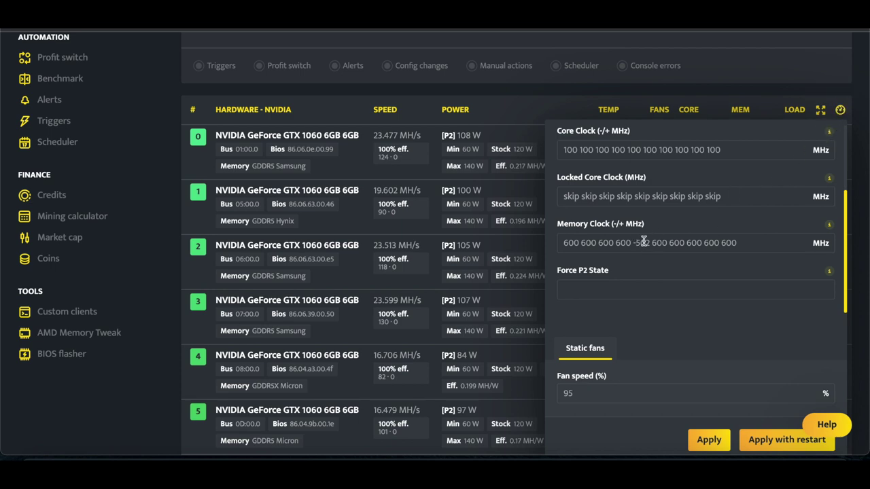
click(840, 110)
scroll(537, 136, down, 1)
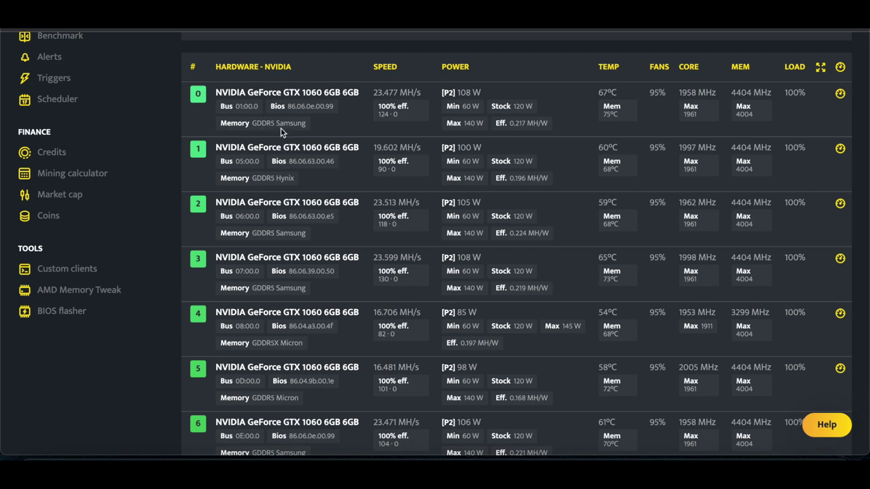
scroll(346, 198, down, 2)
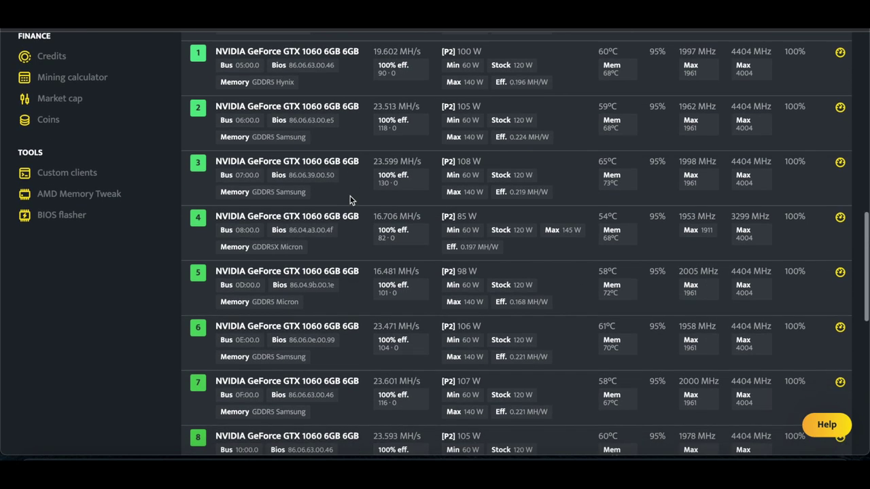
scroll(350, 194, down, 1)
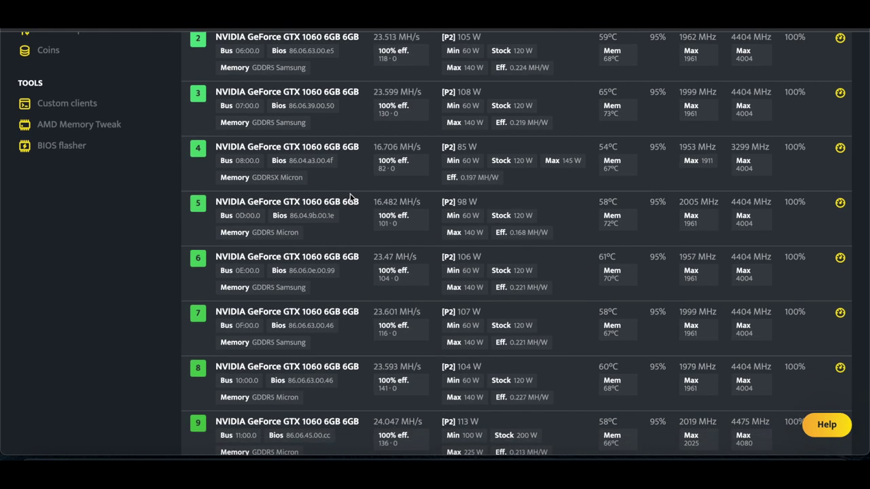
scroll(326, 198, up, 1)
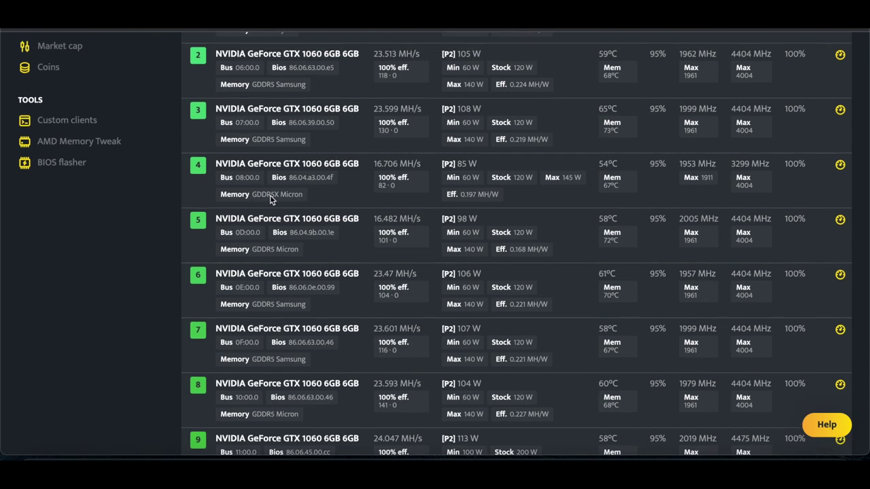
scroll(259, 253, up, 1)
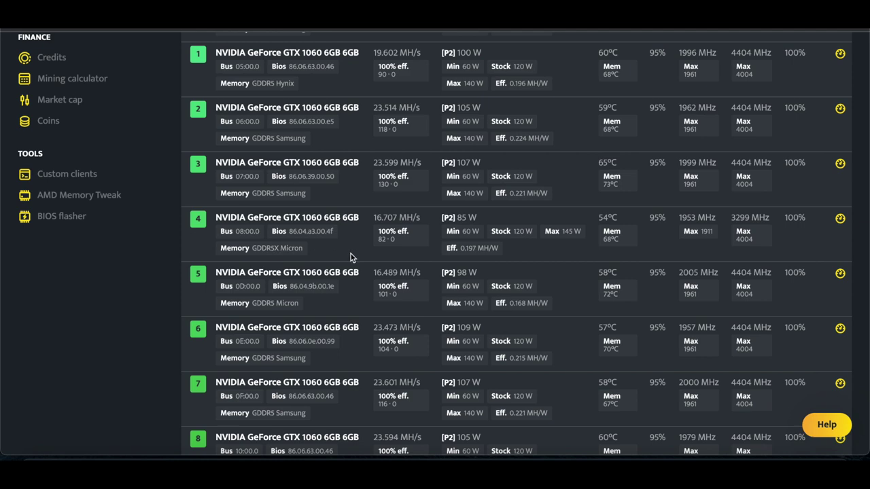
scroll(351, 253, up, 1)
scroll(514, 252, up, 1)
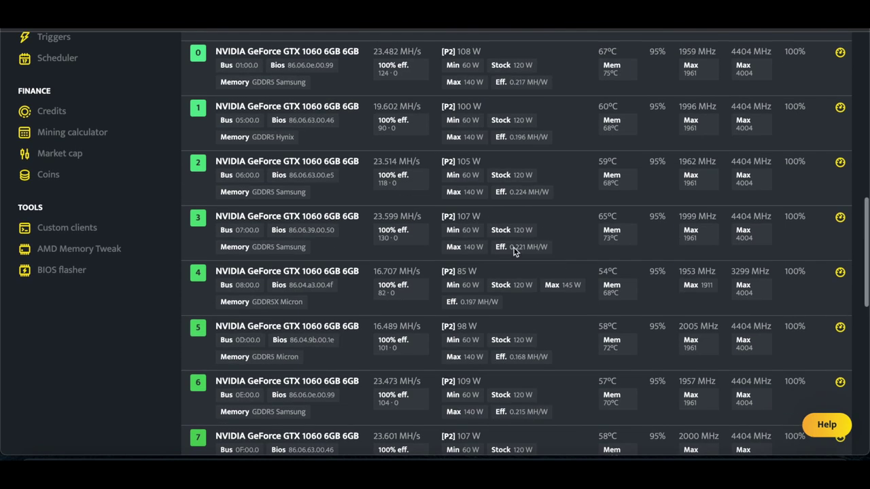
scroll(580, 257, up, 1)
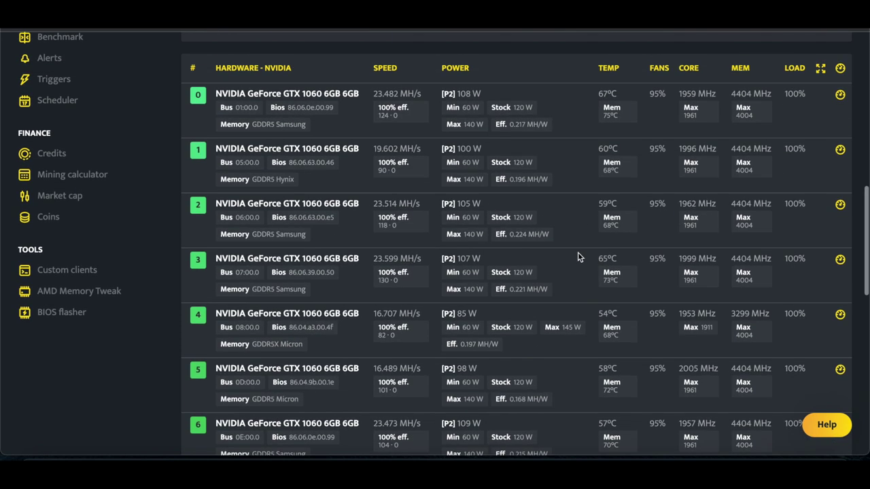
click(840, 69)
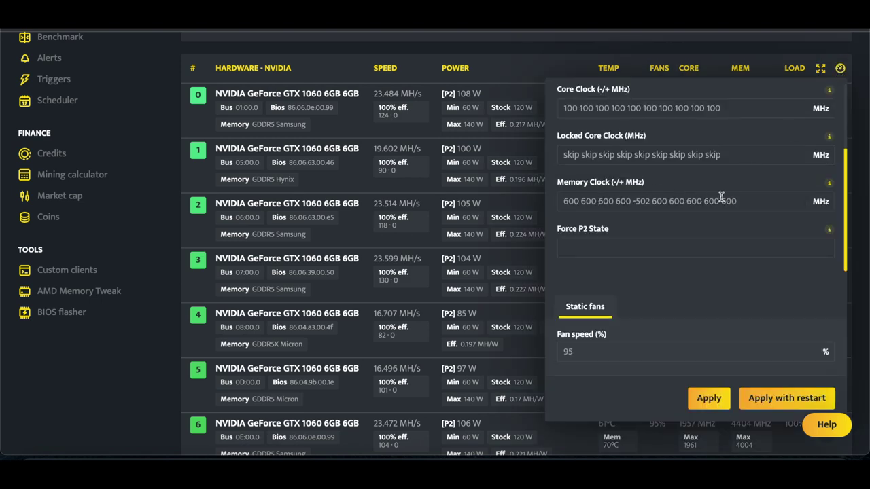
click(840, 69)
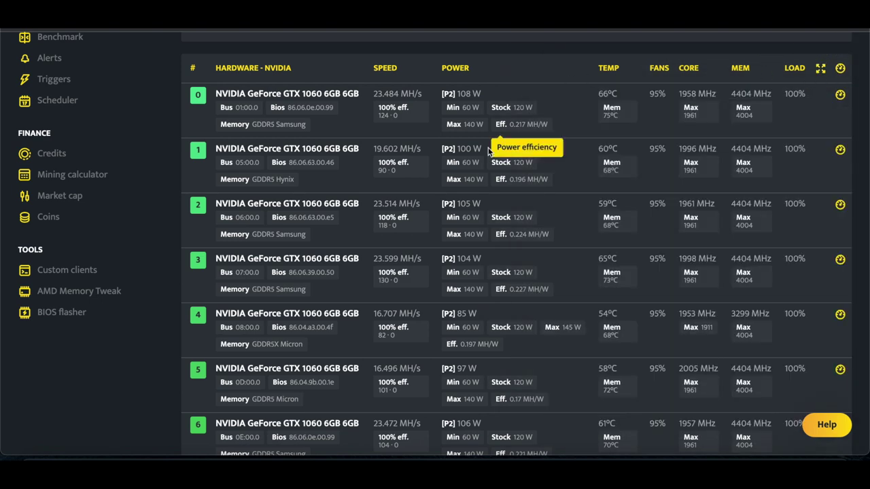
scroll(514, 258, up, 1)
scroll(513, 256, down, 4)
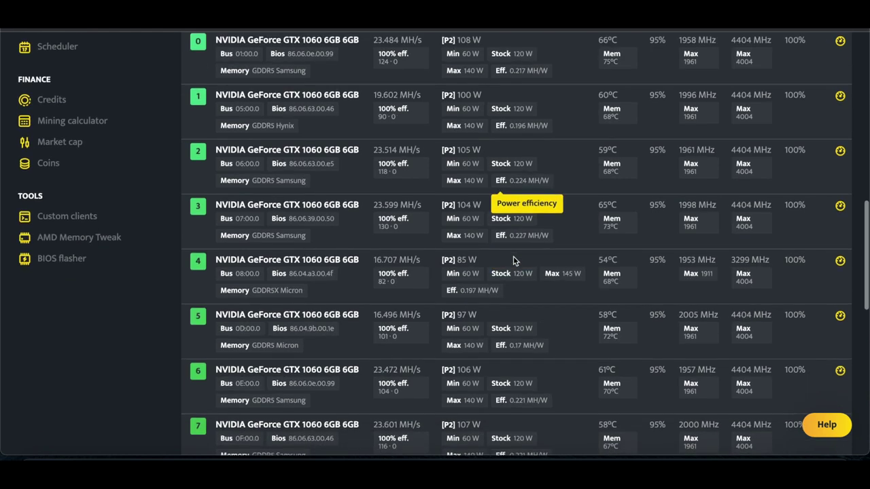
scroll(514, 260, down, 2)
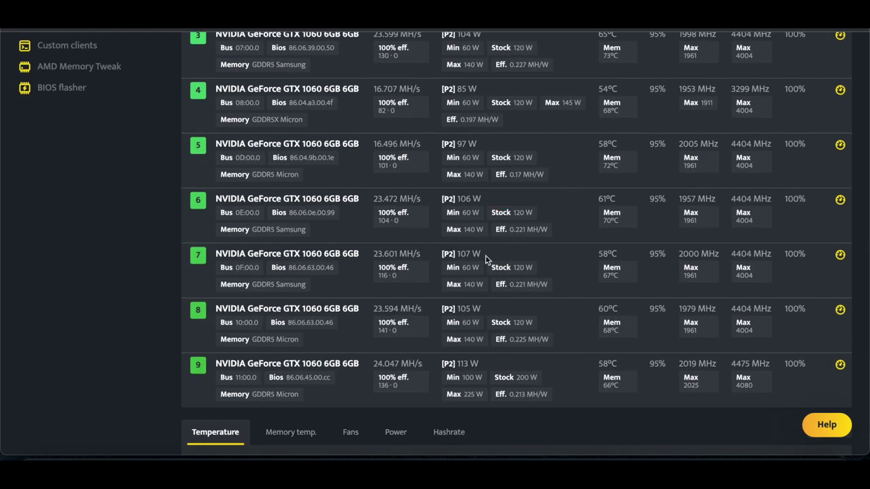
scroll(490, 260, up, 2)
scroll(408, 259, up, 4)
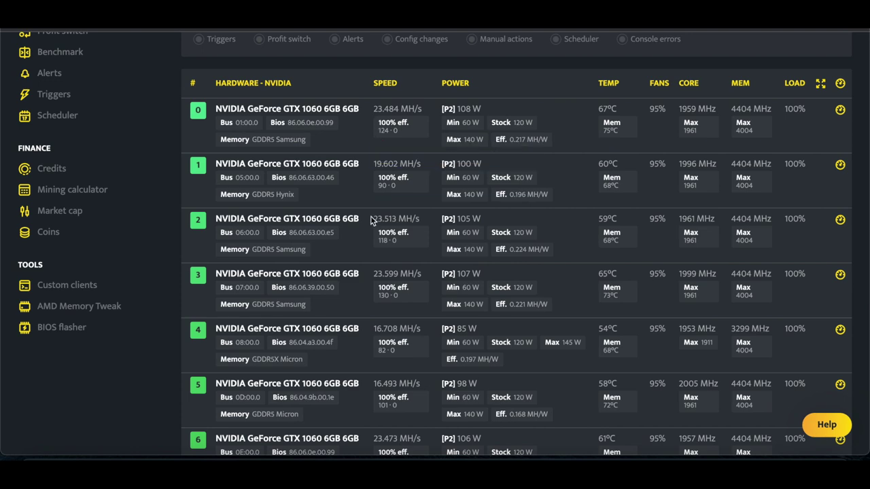
mouse_move(398, 236)
scroll(407, 245, down, 2)
scroll(440, 239, down, 6)
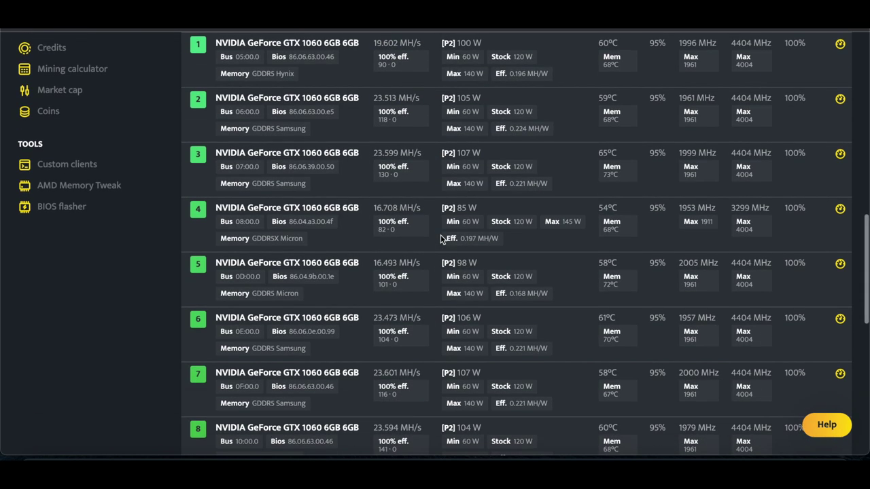
scroll(398, 406, up, 2)
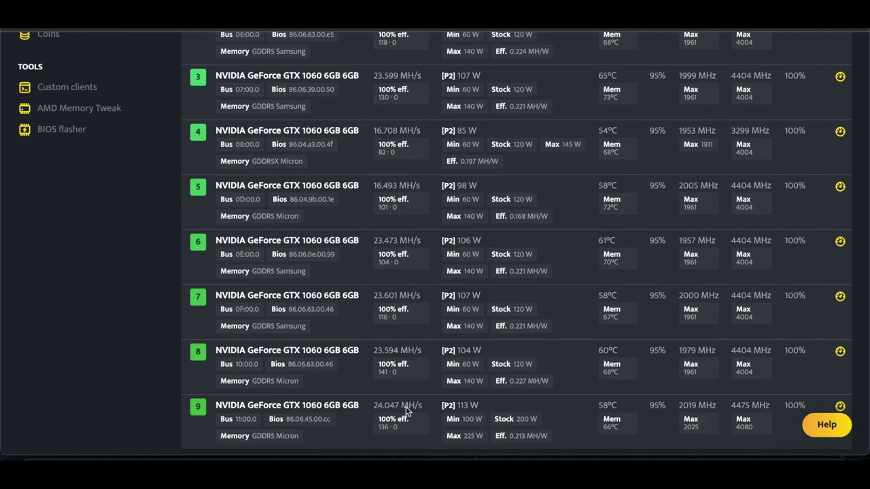
scroll(421, 325, up, 1)
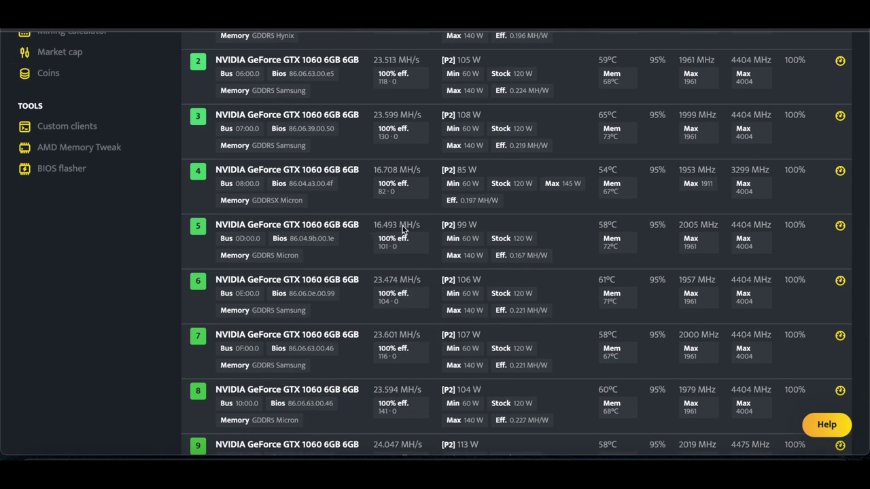
scroll(367, 238, up, 1)
scroll(367, 219, up, 4)
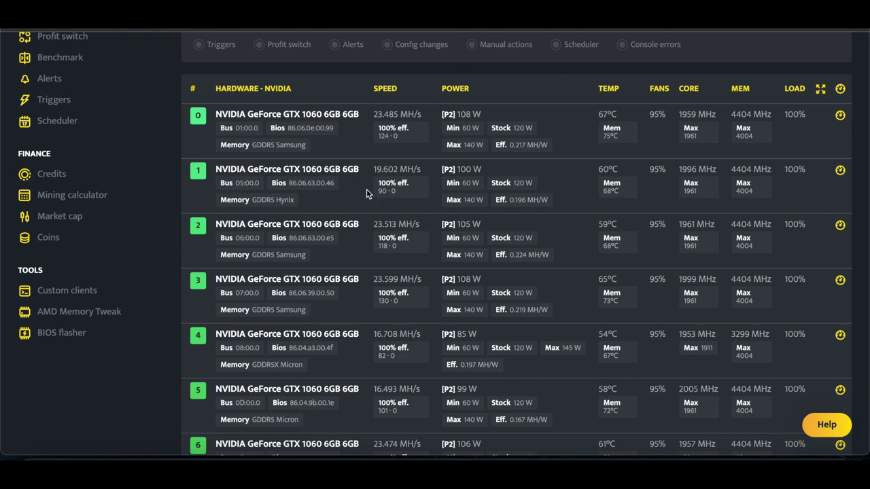
scroll(367, 191, down, 6)
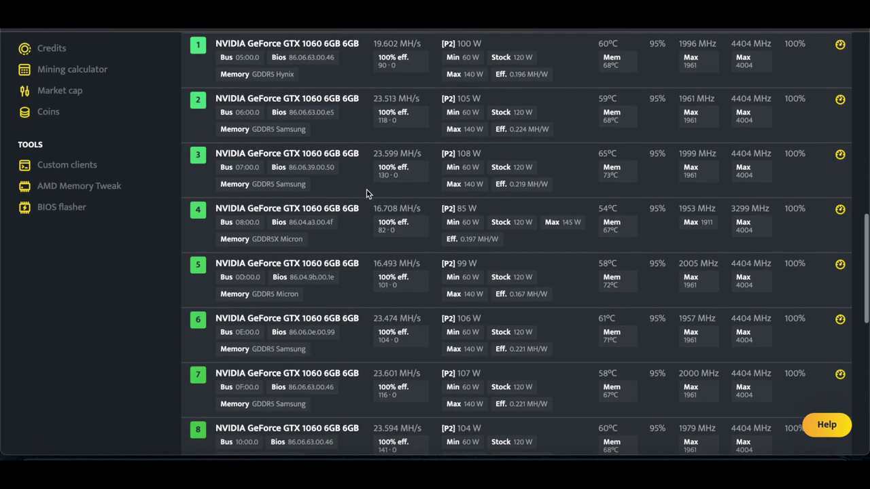
scroll(366, 194, down, 3)
scroll(366, 193, up, 8)
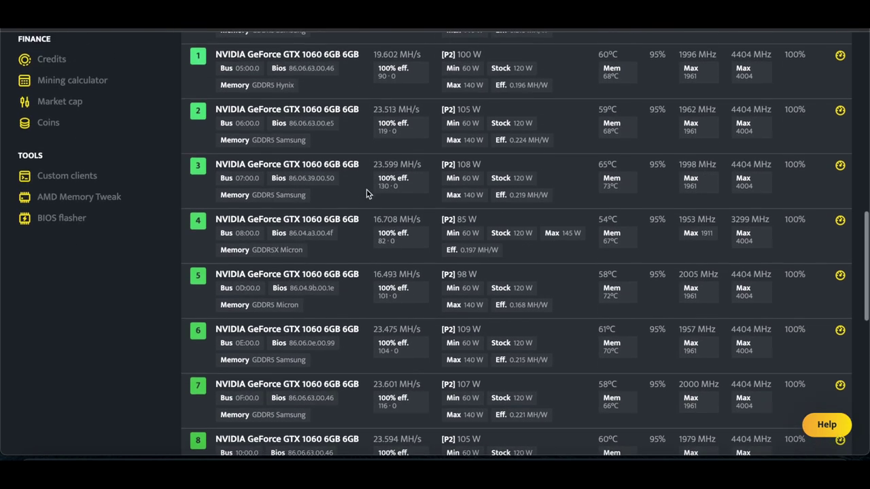
scroll(367, 194, up, 5)
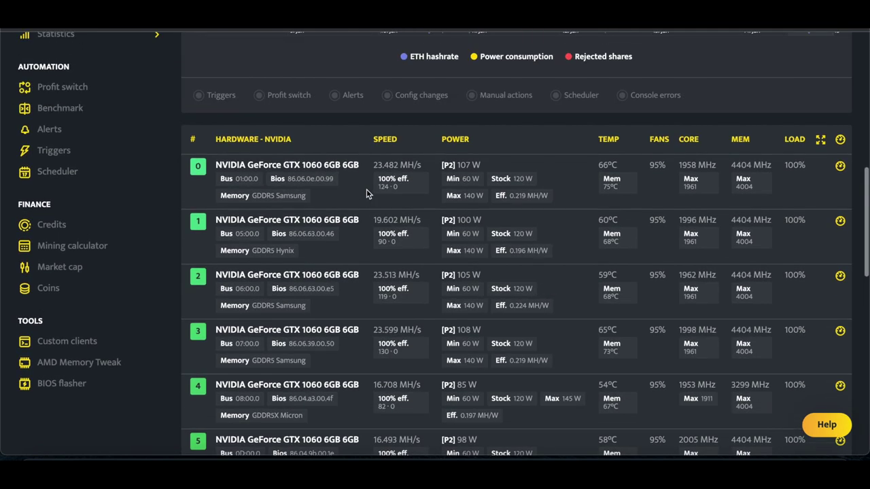
scroll(364, 210, down, 10)
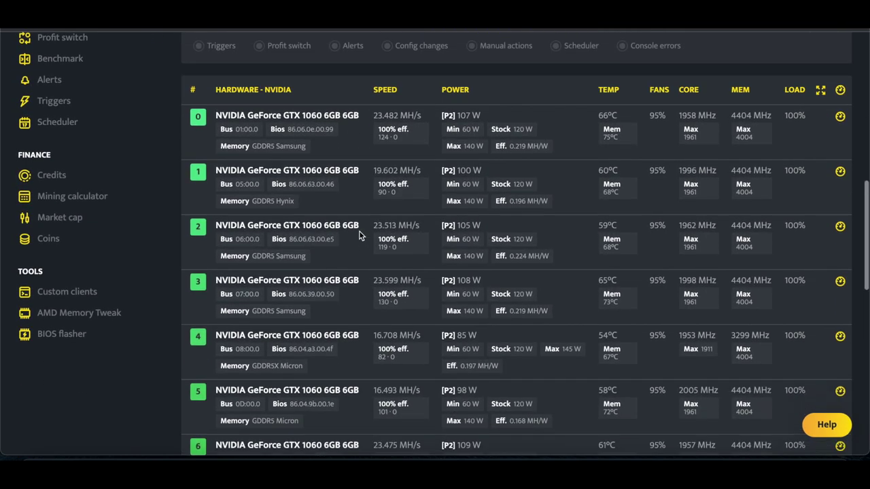
scroll(360, 235, down, 2)
scroll(360, 233, down, 6)
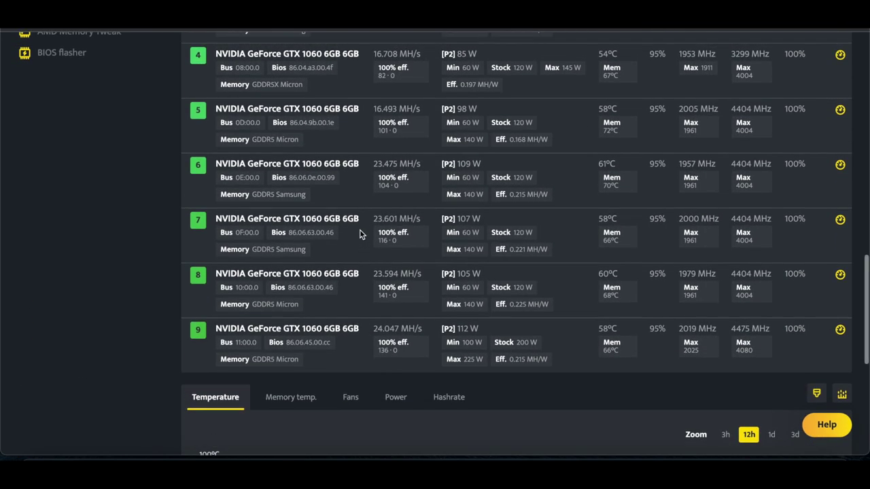
scroll(360, 229, up, 20)
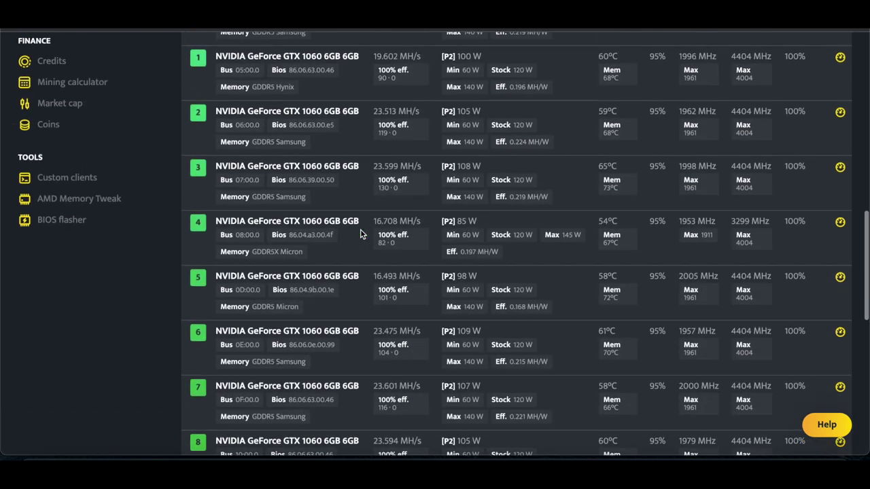
scroll(369, 290, up, 5)
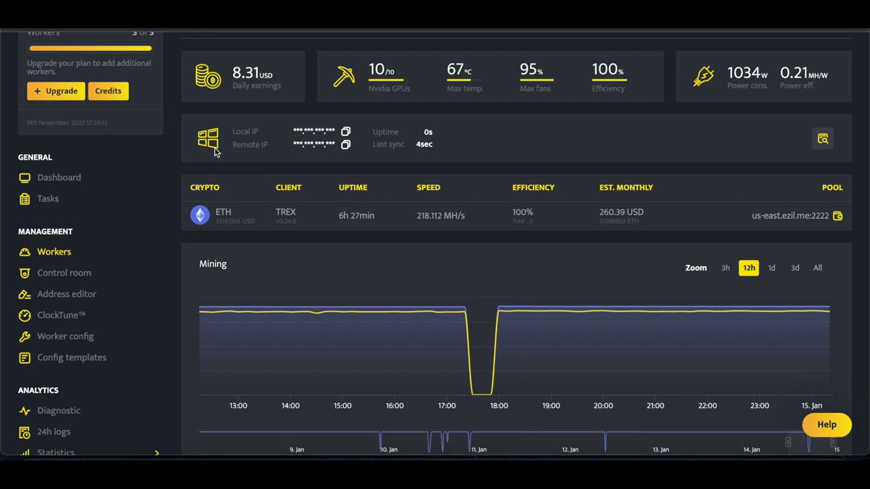
scroll(324, 274, up, 2)
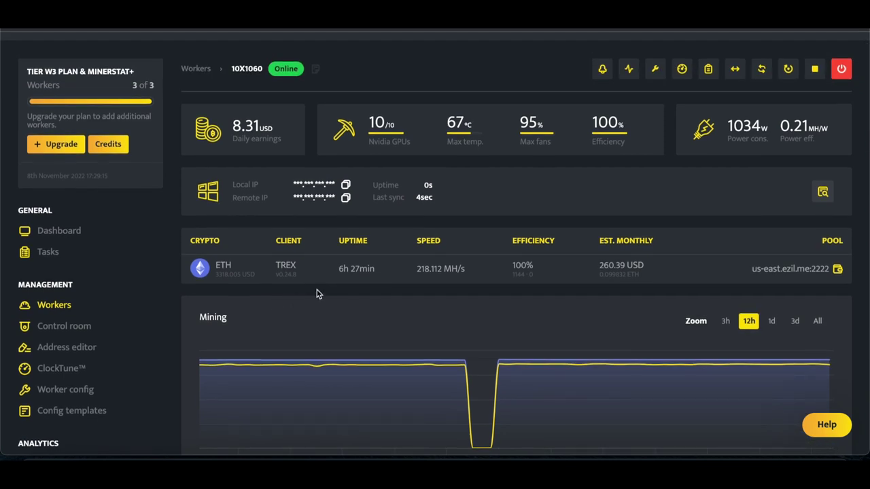
scroll(311, 287, down, 1)
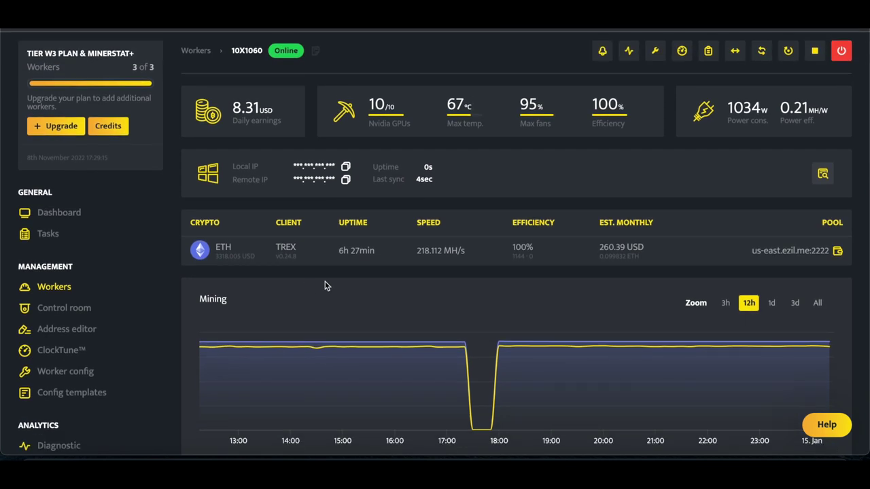
scroll(399, 286, down, 3)
scroll(398, 285, down, 8)
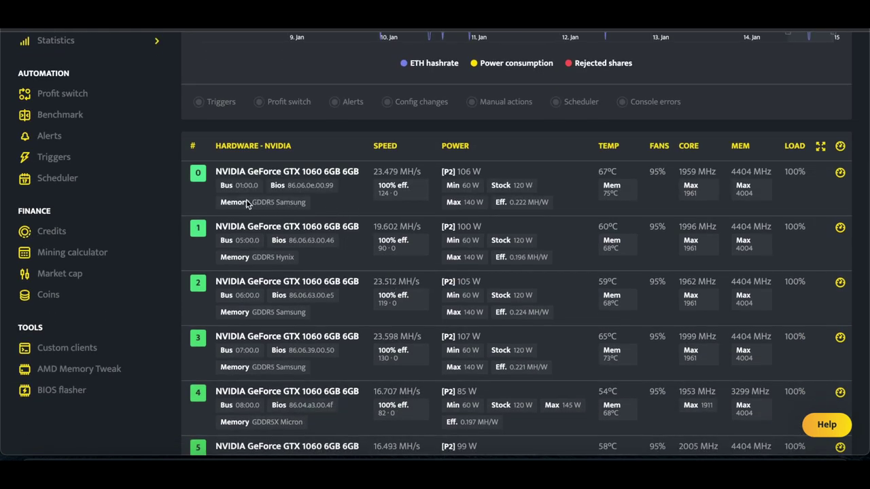
scroll(356, 207, down, 3)
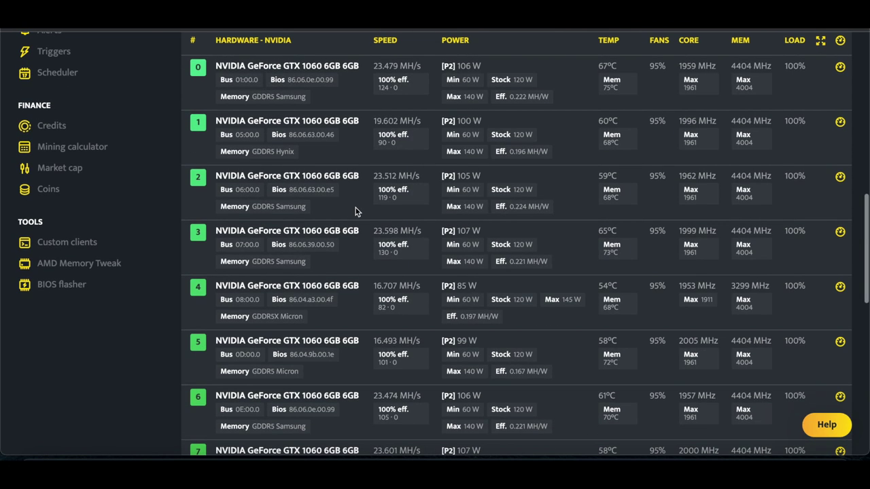
scroll(355, 208, up, 2)
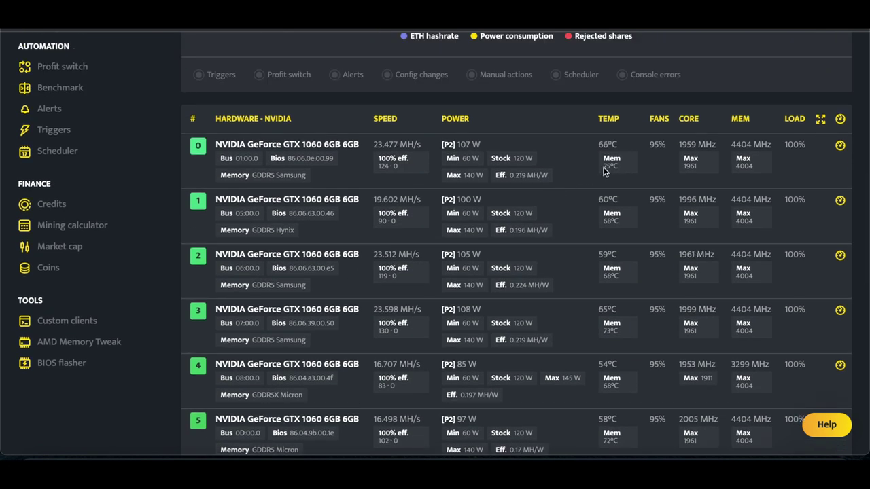
scroll(611, 248, down, 1)
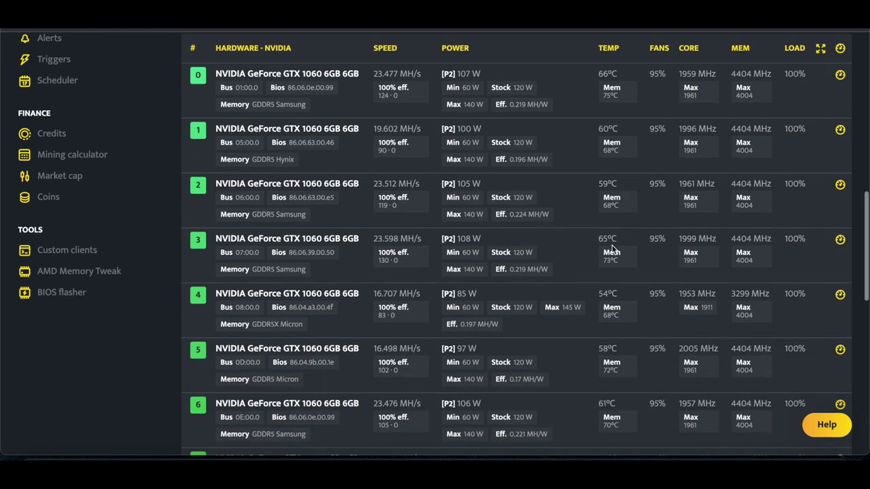
scroll(590, 258, down, 1)
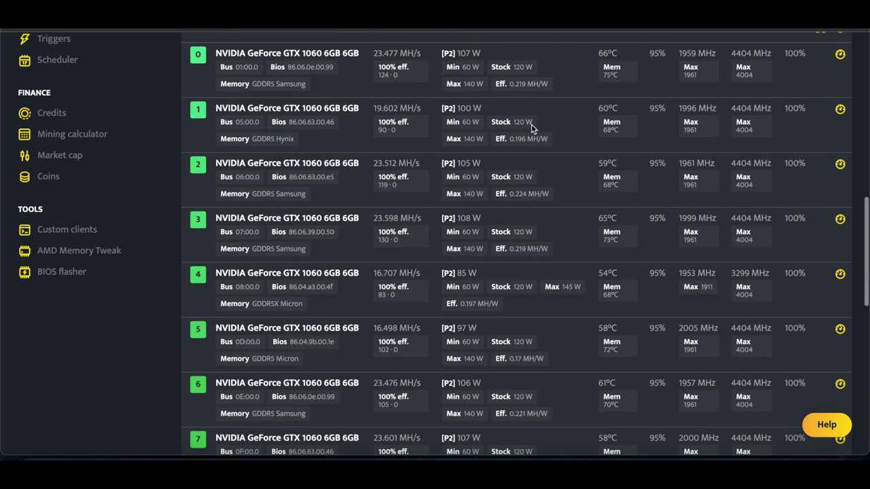
scroll(490, 195, up, 7)
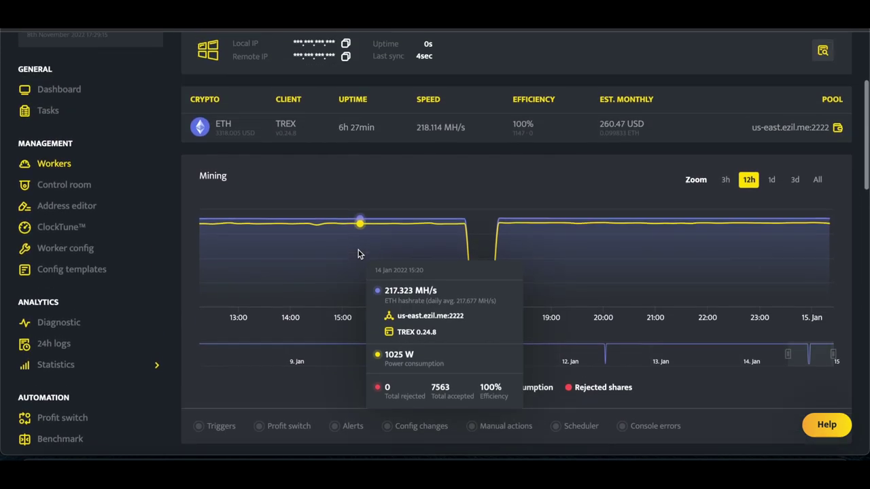
scroll(358, 254, up, 1)
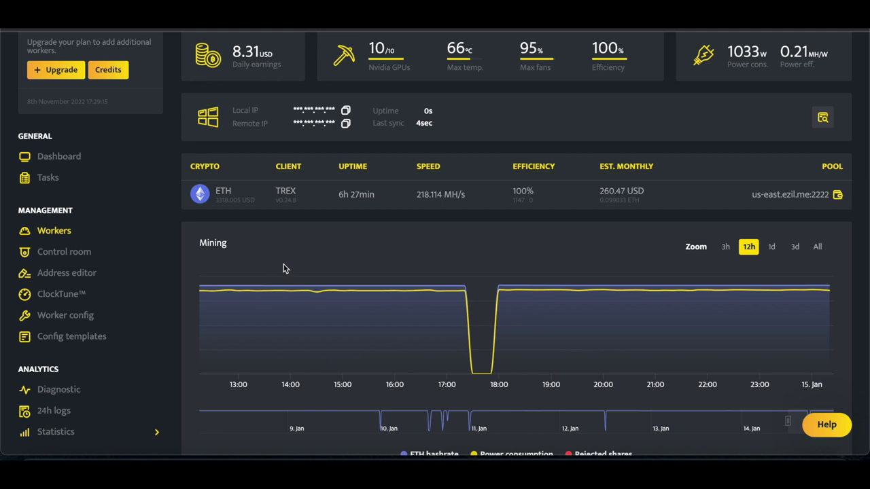
scroll(396, 265, up, 1)
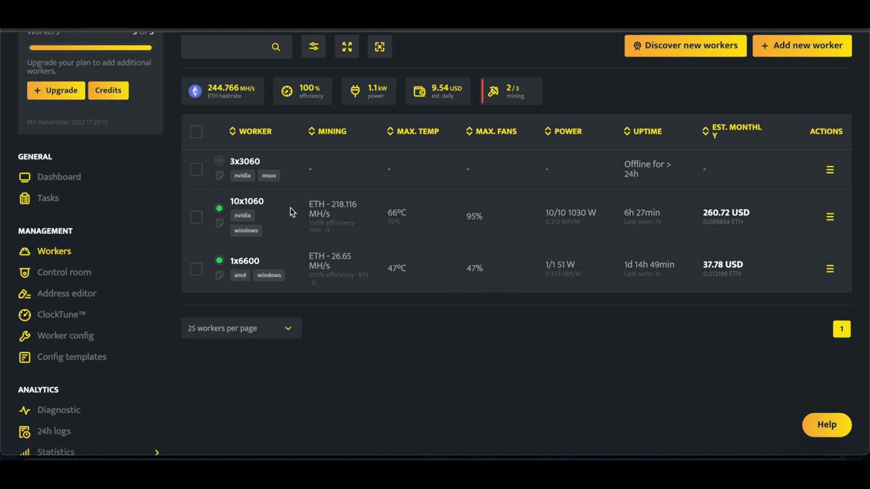
Step: Scroll up to the overview of all three workers
scroll(297, 215, up, 1)
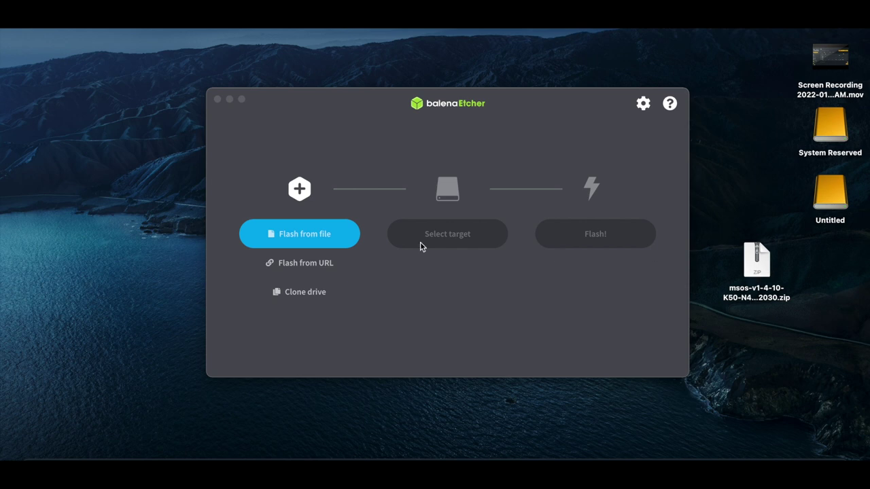
Step: Load the msOS v1.4.10 zip as the image to flash in Etcher
mouse_move(496, 91)
mouse_down()
mouse_move(475, 91)
mouse_move(492, 89)
mouse_move(493, 98)
mouse_up()
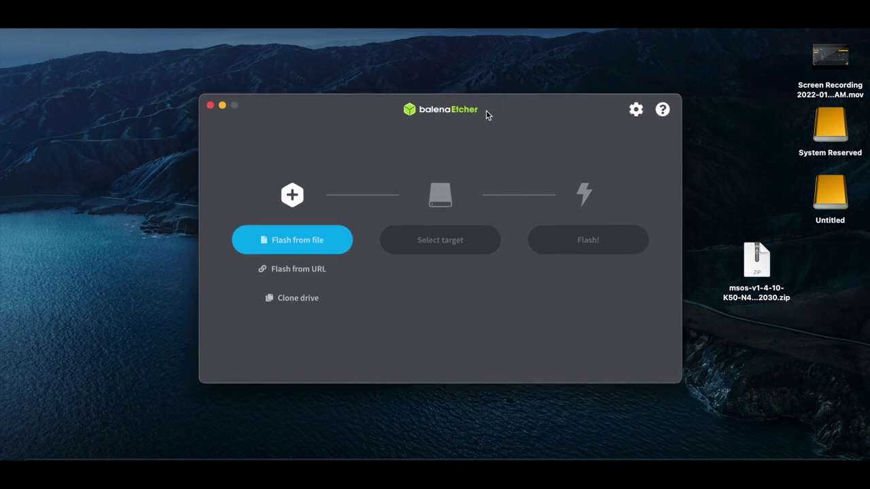
drag(498, 107, 509, 104)
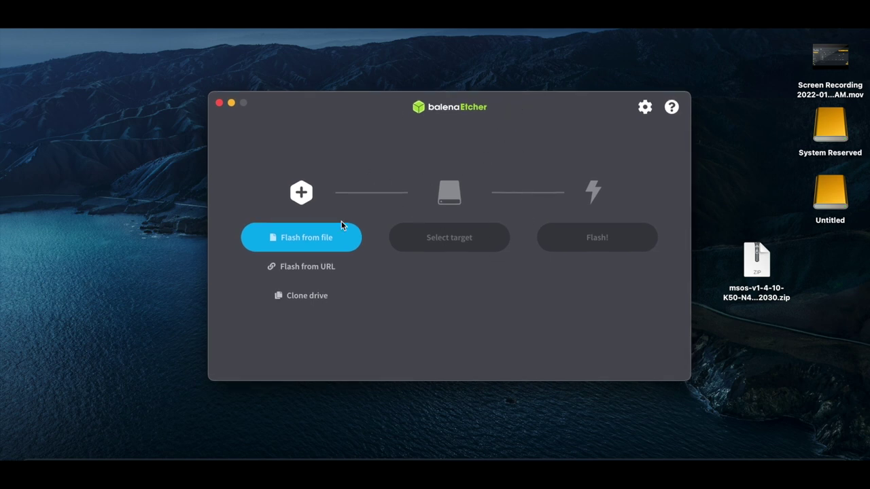
click(307, 243)
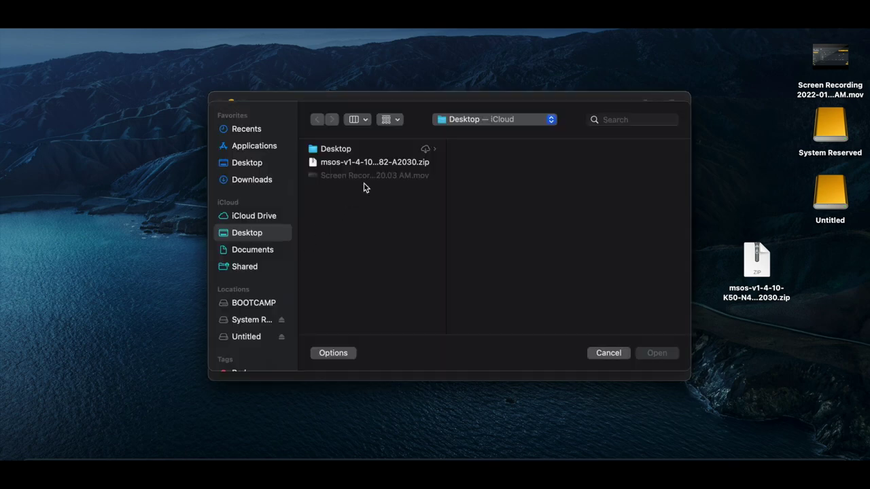
click(397, 166)
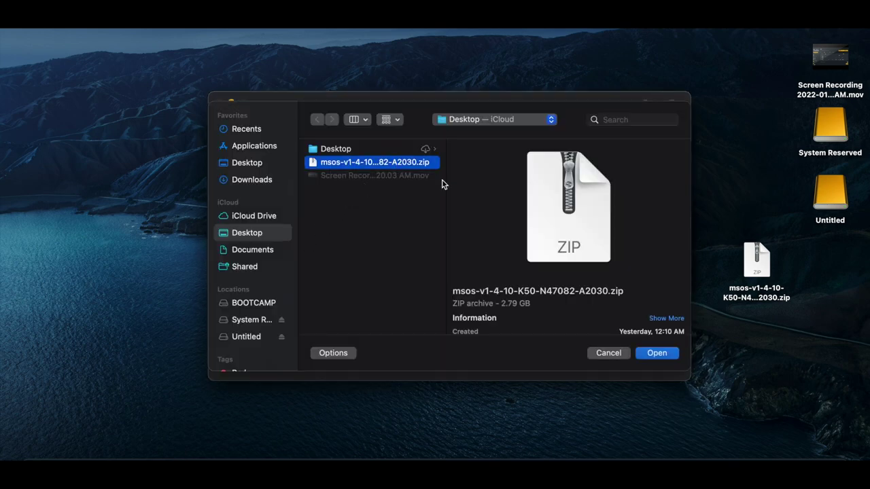
click(658, 354)
Step: Target the 120 GB ASMT USB drive and flash it, authorising with the account password
click(460, 240)
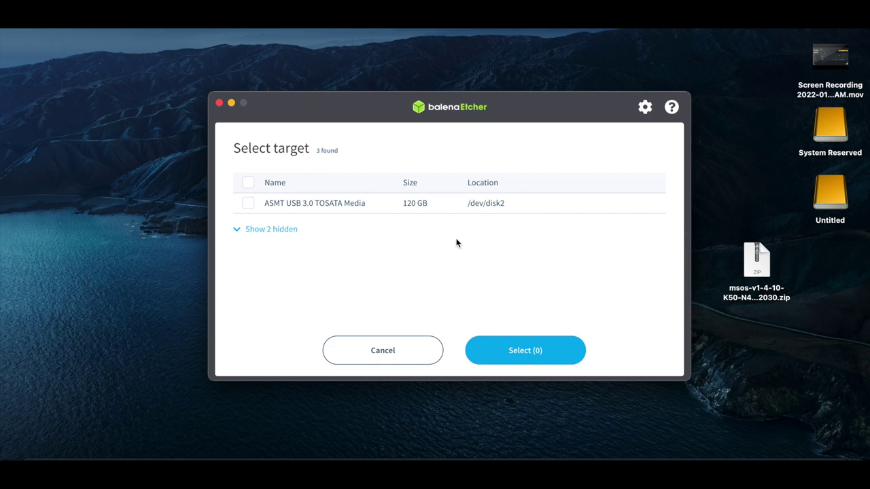
click(249, 202)
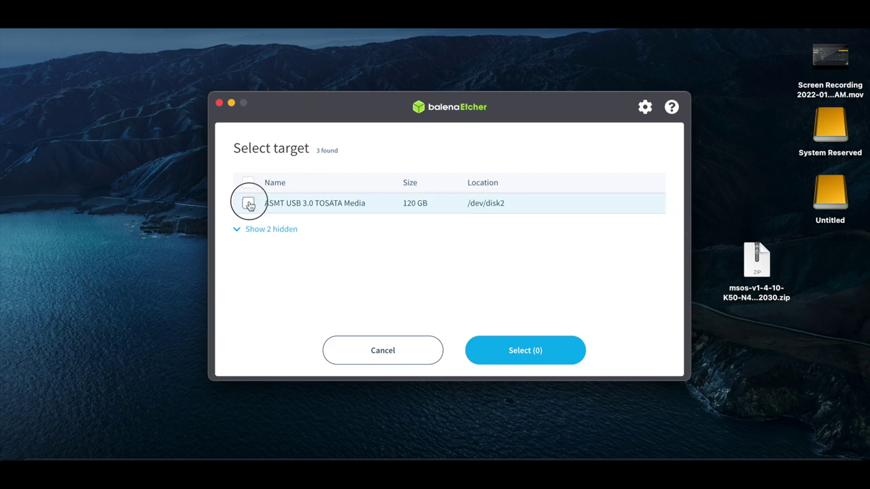
click(521, 351)
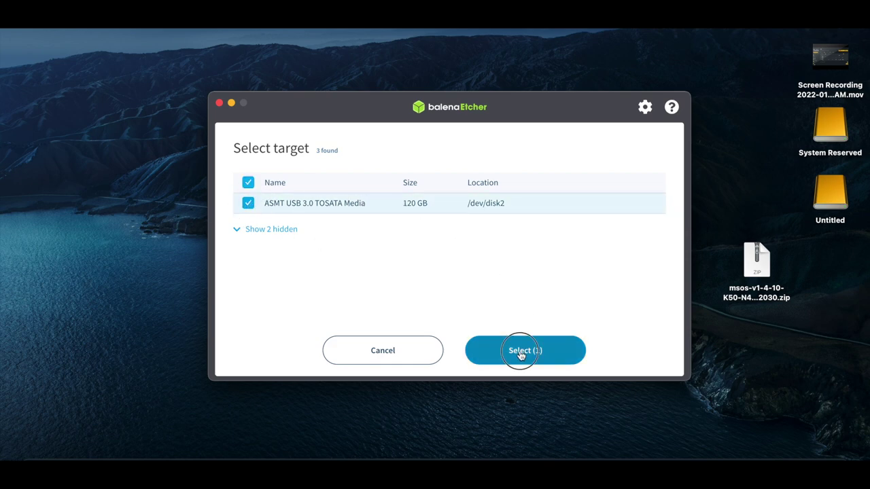
click(588, 239)
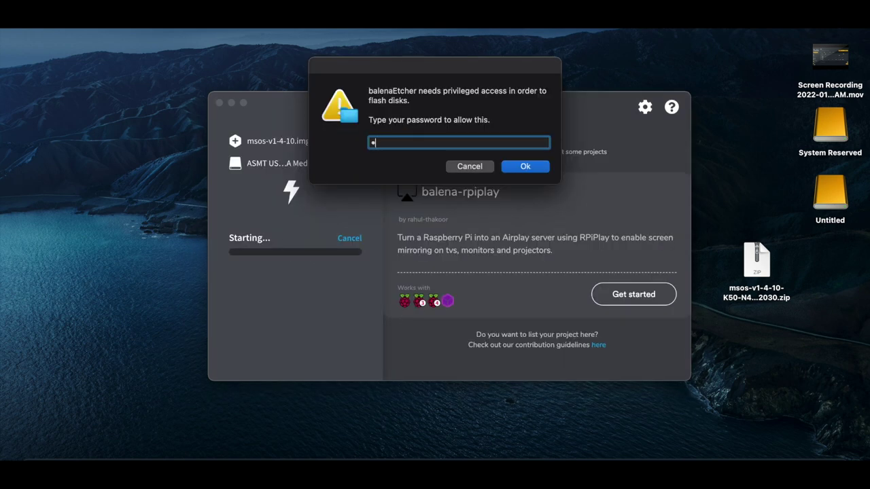
key(Return)
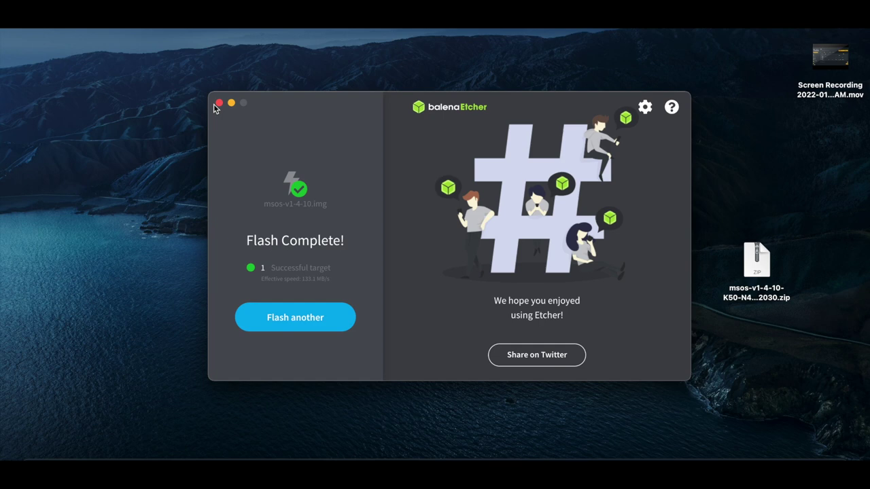
Step: Close Etcher and open the MSOS drive's folder on the desktop
click(216, 104)
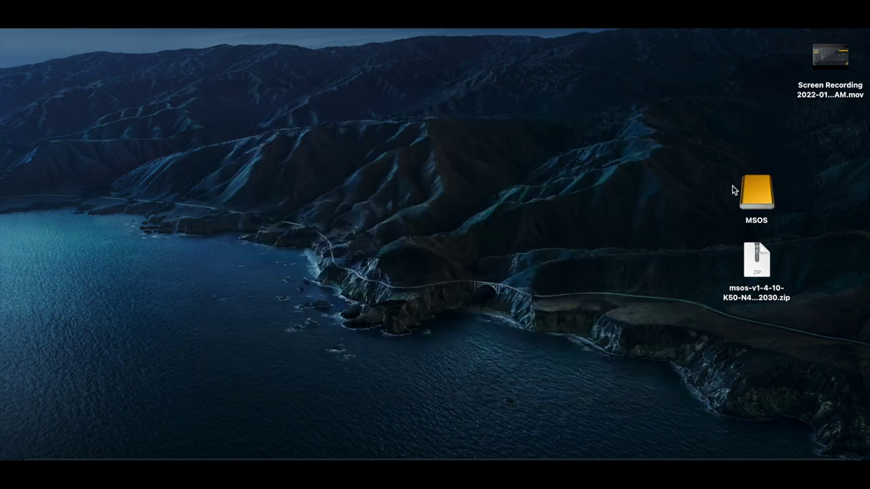
double_click(761, 195)
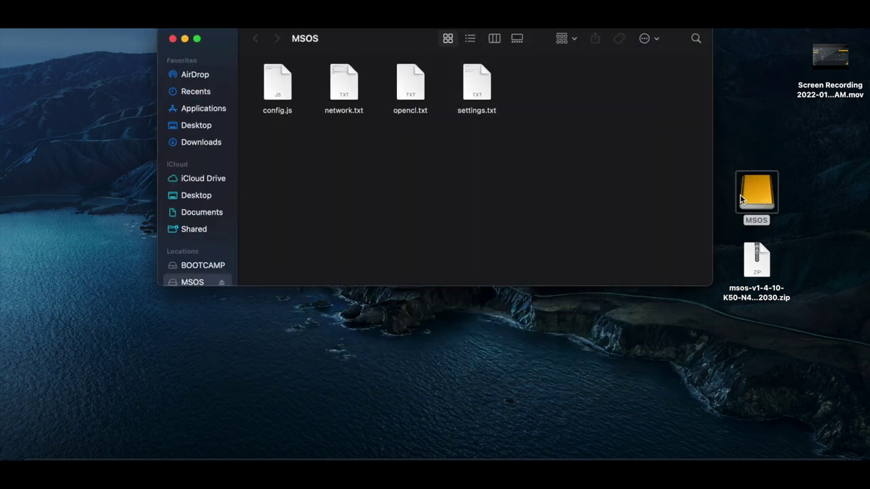
drag(404, 53, 384, 95)
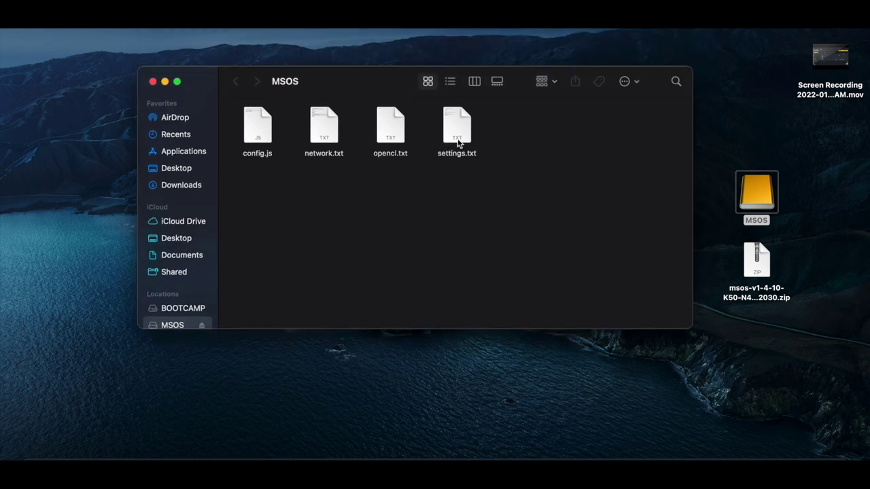
Step: Open config.js in TextEdit, then return to minerstat's Workers page
right_click(257, 133)
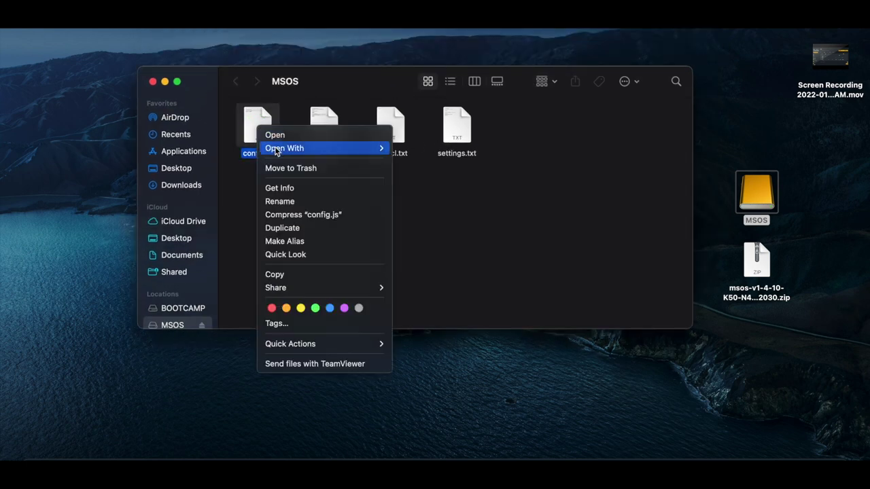
mouse_move(295, 147)
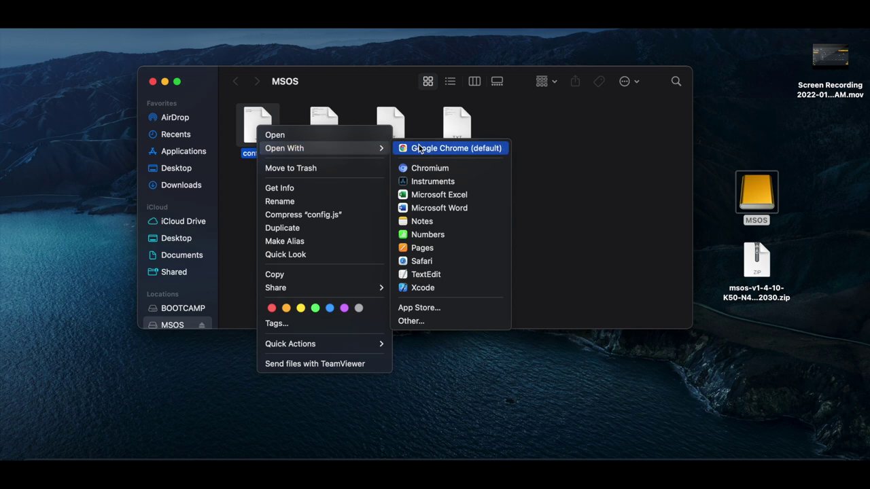
click(424, 275)
drag(390, 2, 460, 78)
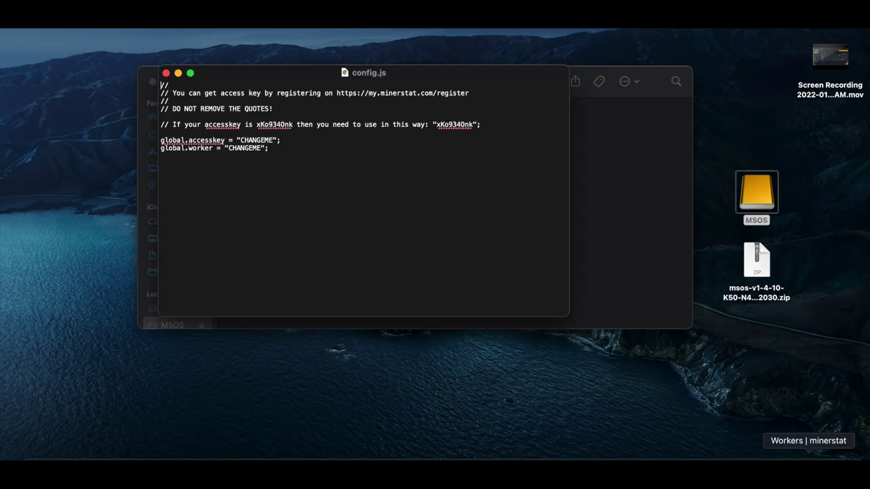
click(810, 458)
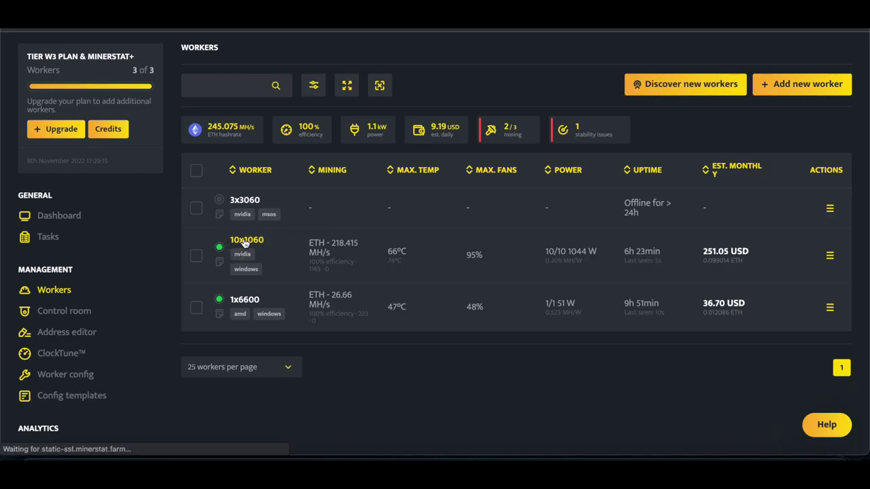
Step: Force shut down the 10x1060 rig from its worker page
click(246, 242)
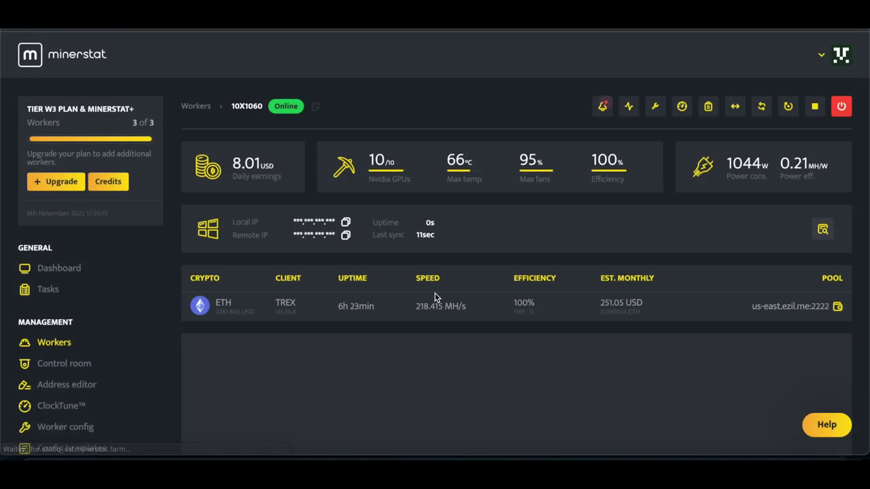
click(842, 108)
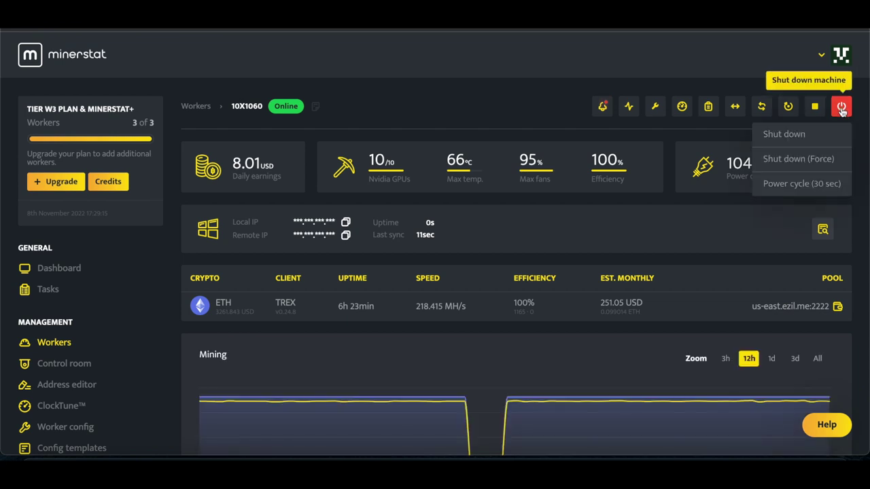
click(801, 156)
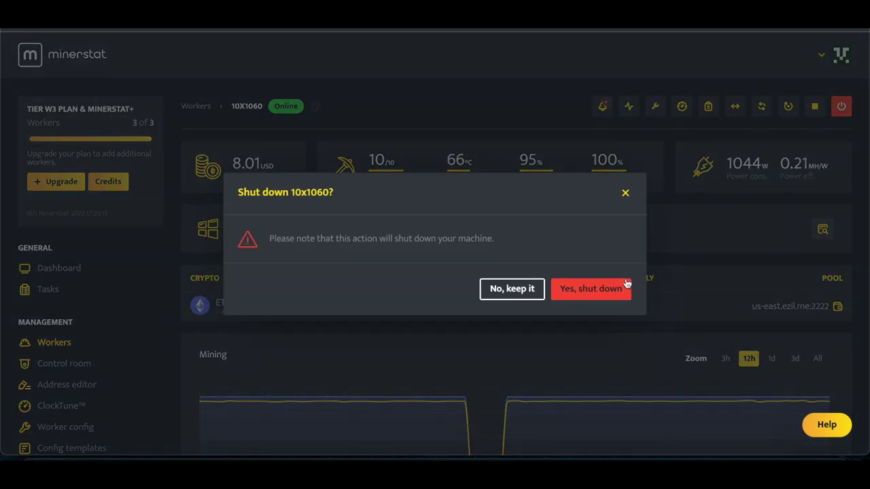
click(603, 288)
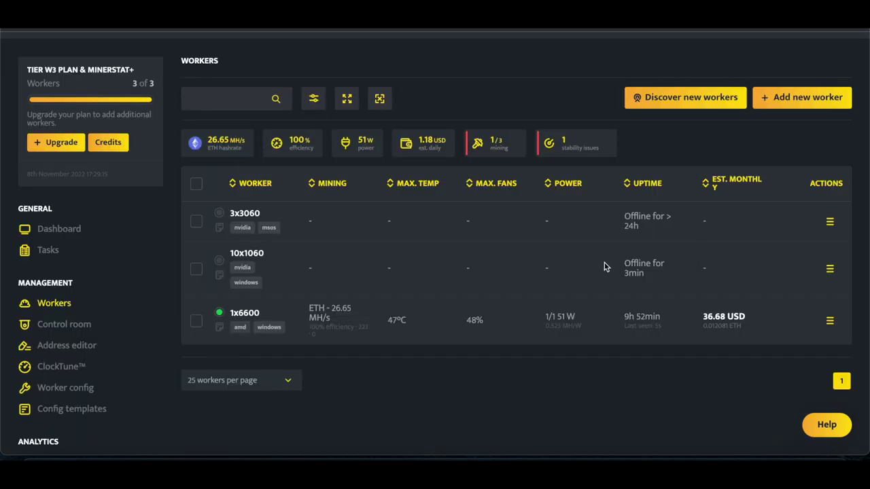
Step: Edit the 10x1060 worker, set its System to msOS, and save
click(830, 269)
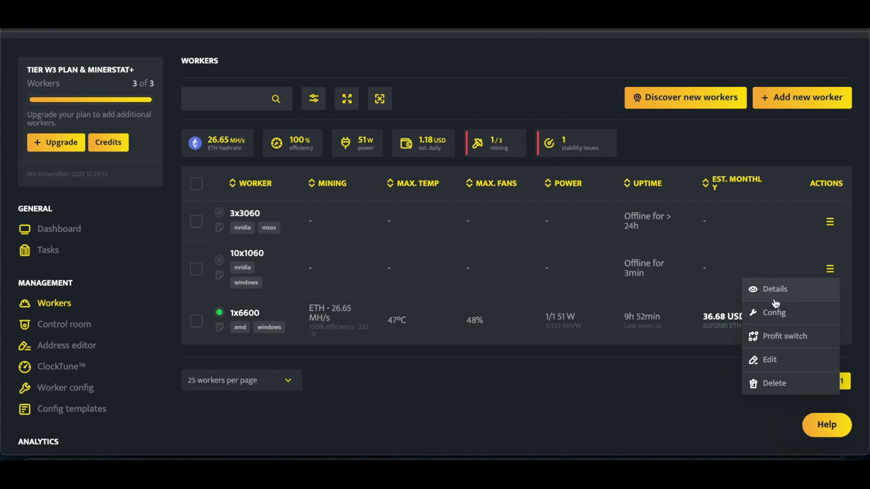
click(767, 361)
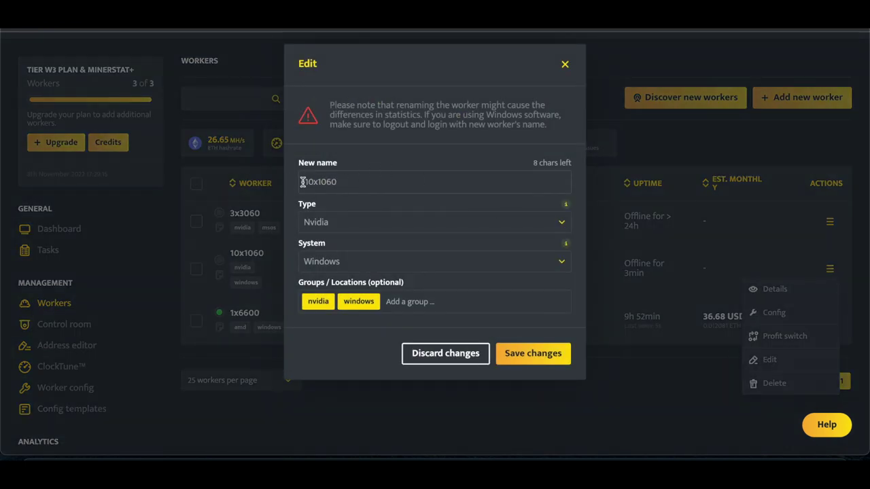
click(340, 264)
click(333, 249)
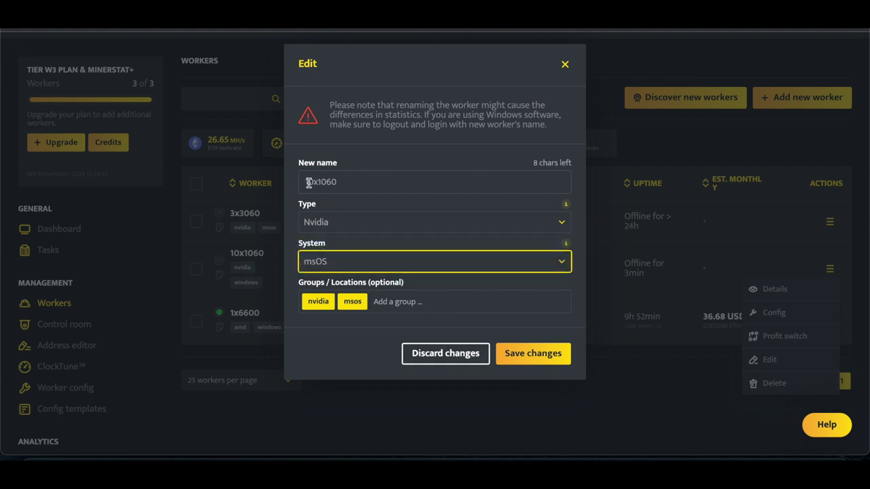
drag(305, 181, 343, 177)
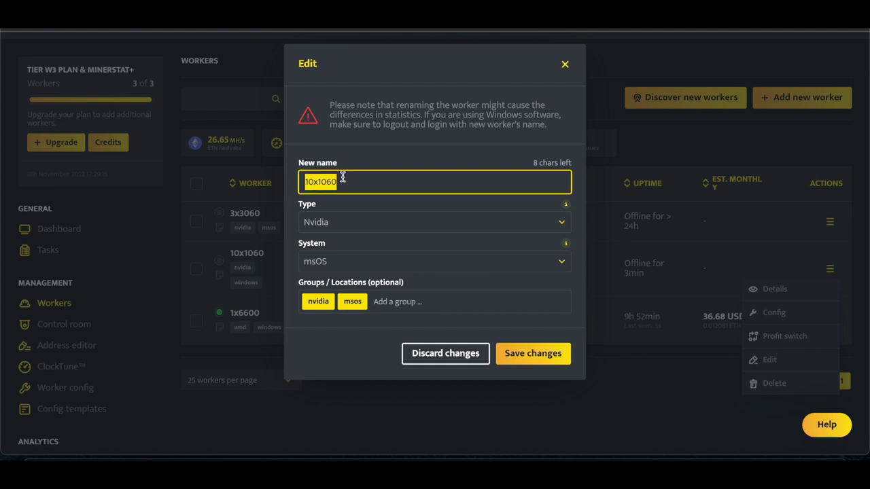
click(518, 355)
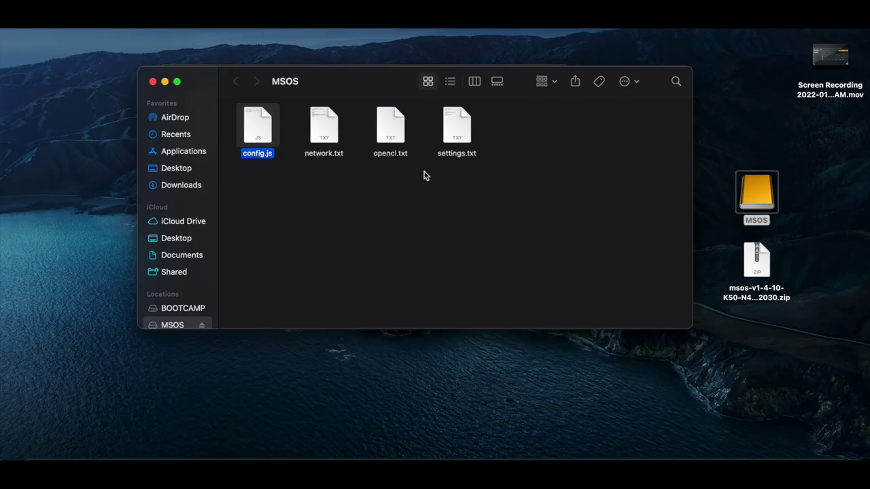
Step: Replace CHANGEME in global.worker with 10x1060 and check the access key line
double_click(245, 144)
double_click(243, 148)
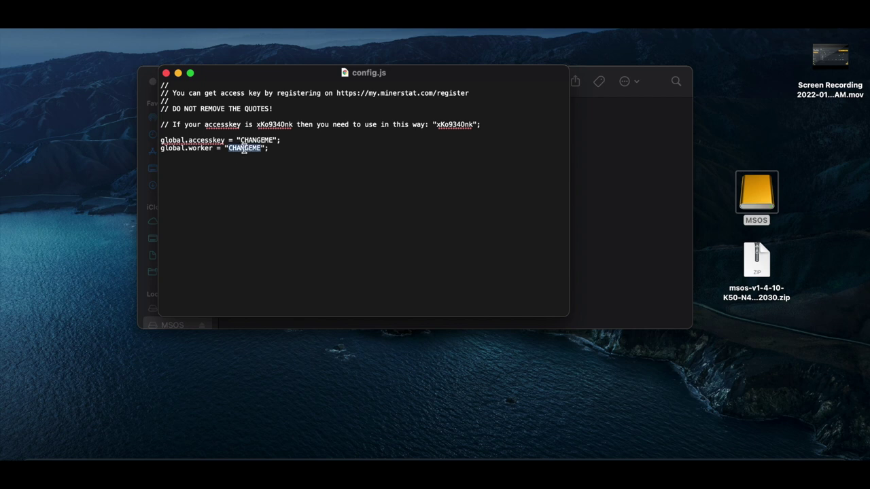
text(10x1060)
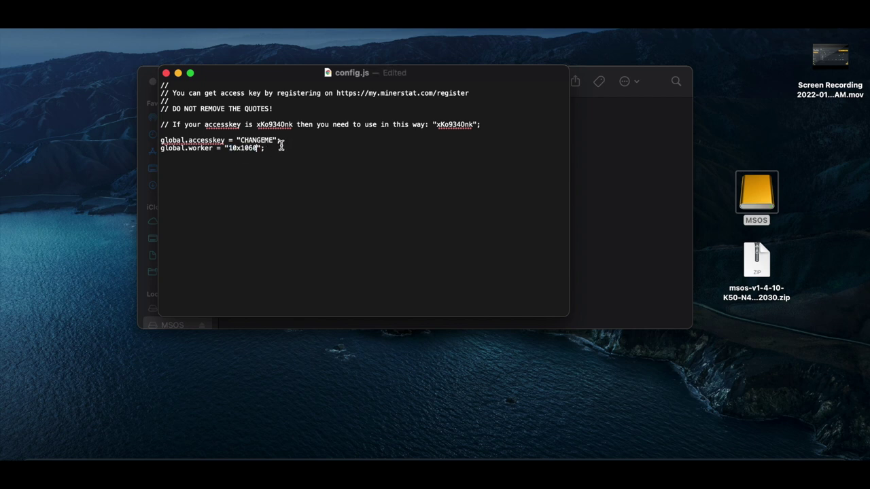
click(281, 141)
double_click(258, 140)
click(282, 140)
Step: Close the config.js window, check the MSOS folder, and return to minerstat Workers
key(super+w)
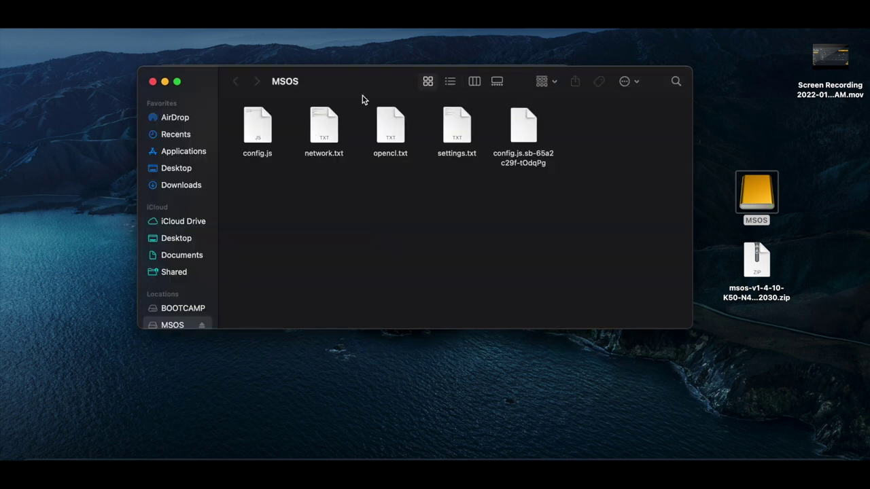
drag(372, 98, 369, 131)
click(413, 78)
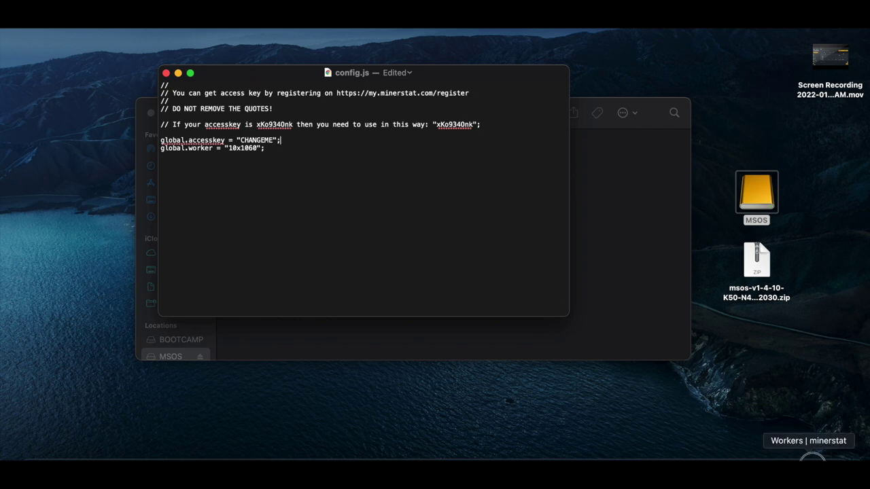
click(812, 458)
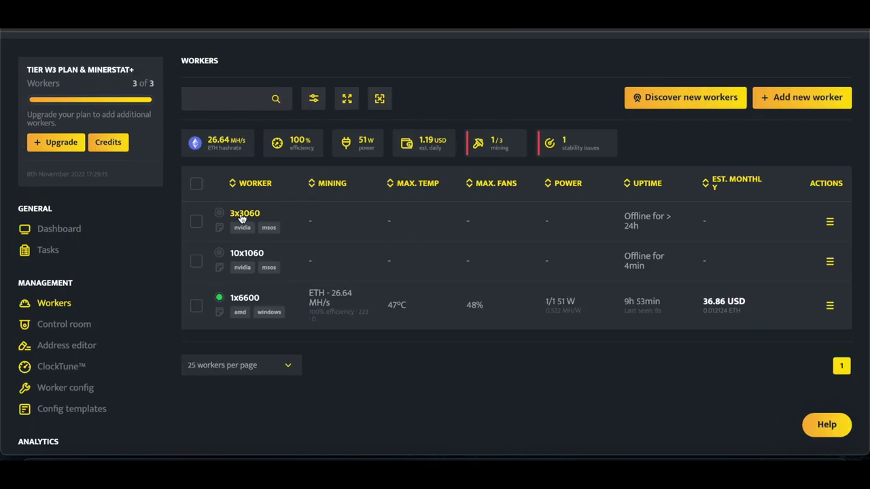
Step: Open the 3x3060 worker page, then reopen the MSOS drive and config.js
click(248, 217)
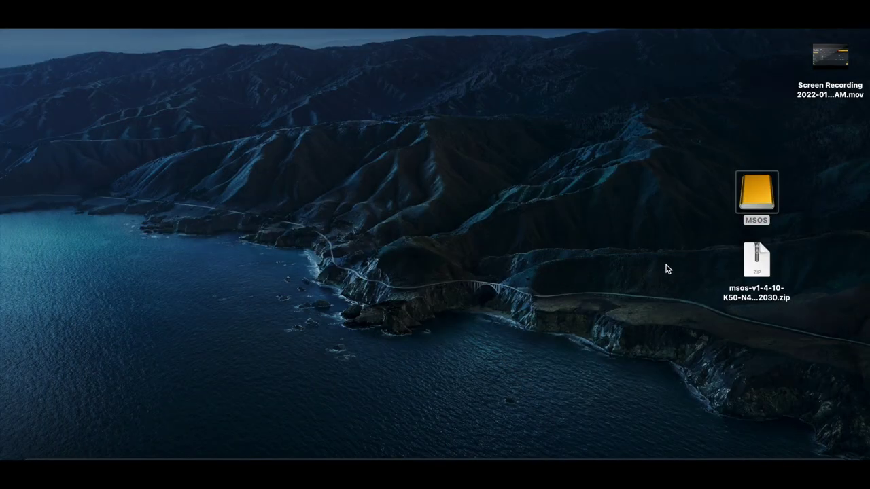
double_click(760, 196)
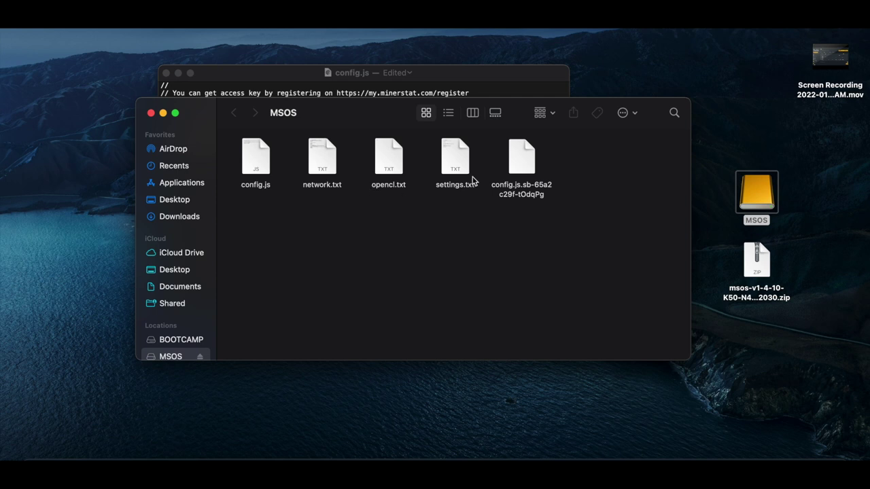
click(423, 78)
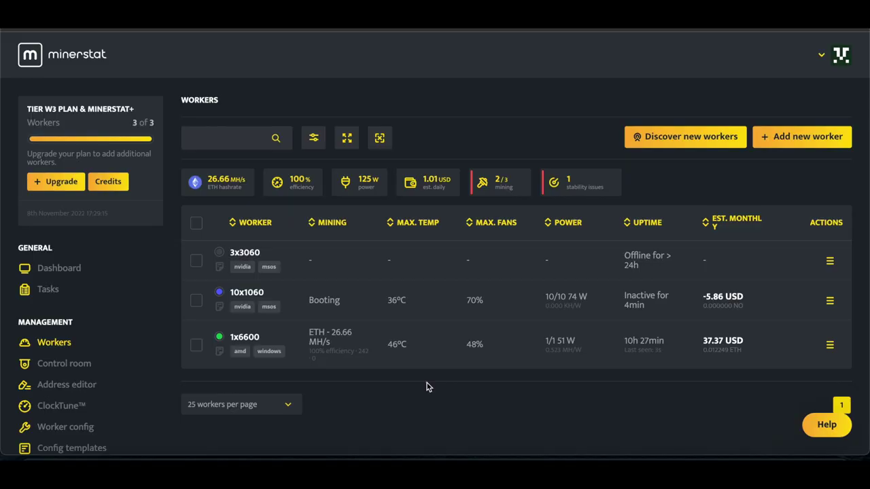
Step: Reload the Workers list twice, then open the 10x1060 worker's page
key(F5)
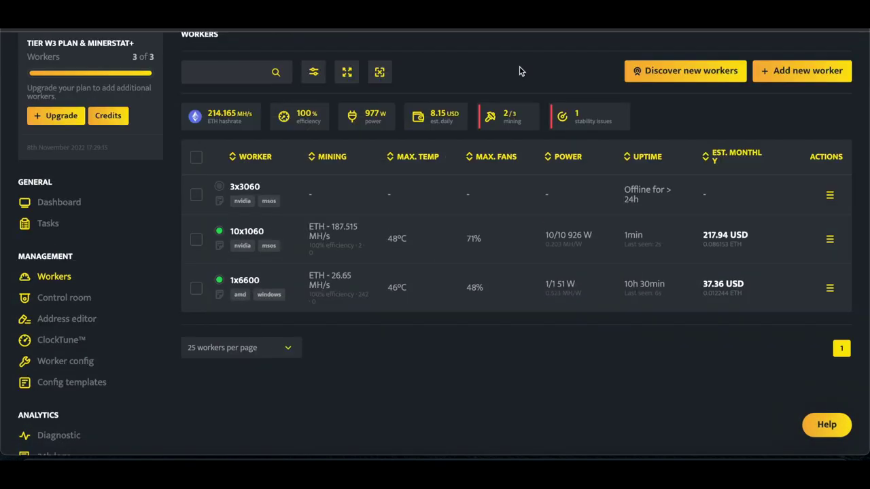
key(F5)
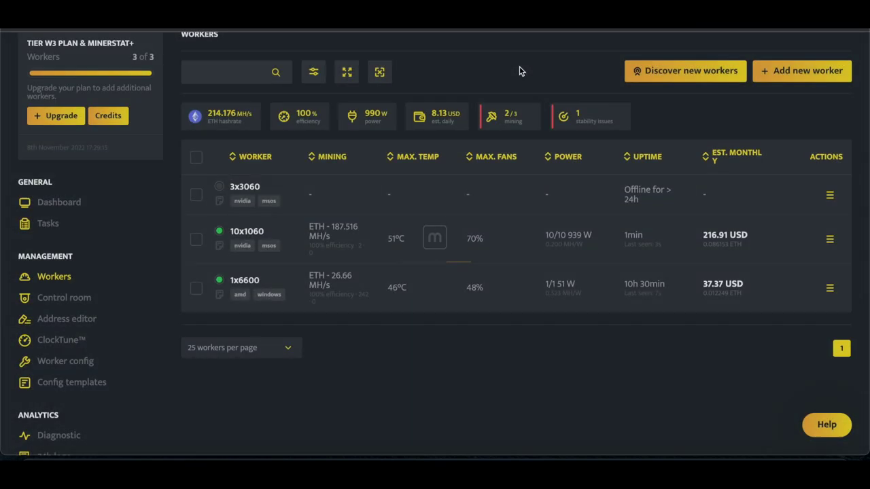
click(244, 232)
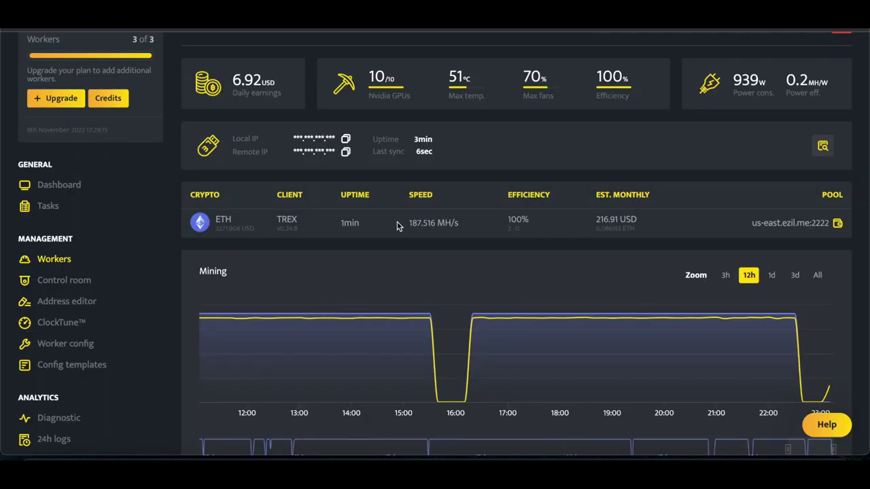
Step: Scroll through the 10x1060 NVIDIA GPU table and Mining chart to check speeds, power and clocks
scroll(419, 228, down, 2)
scroll(422, 229, down, 6)
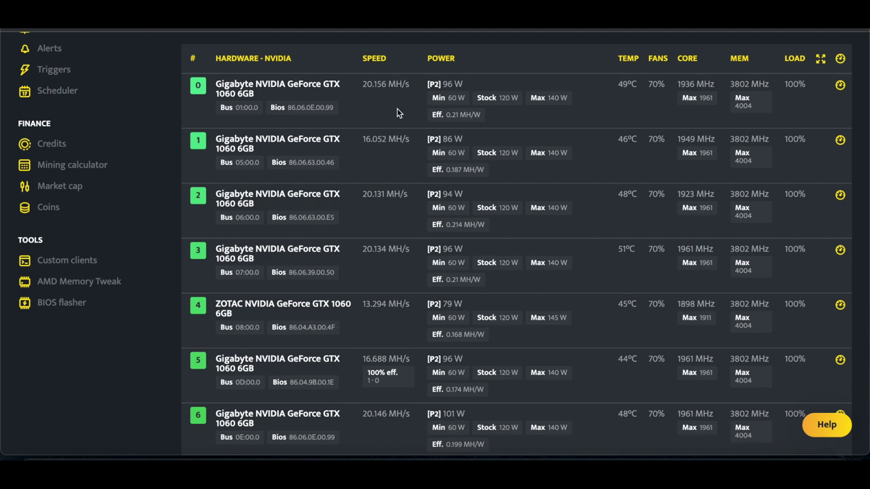
scroll(346, 105, down, 3)
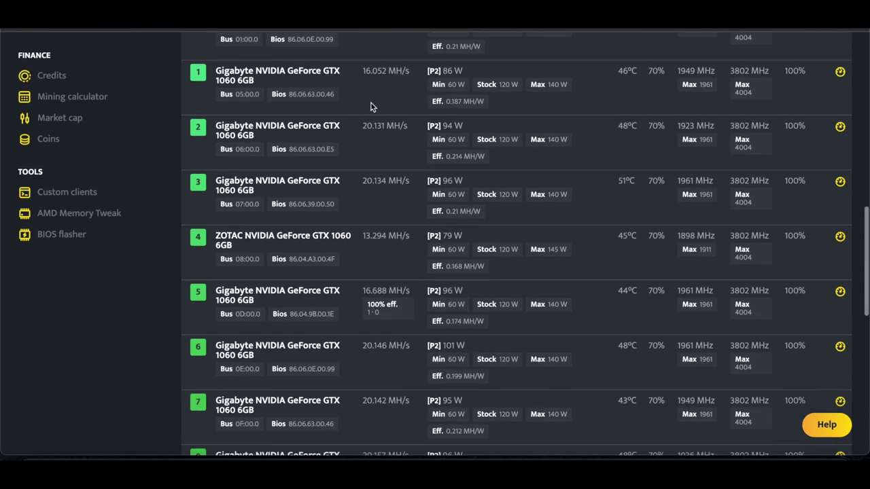
scroll(373, 107, up, 4)
scroll(401, 174, up, 5)
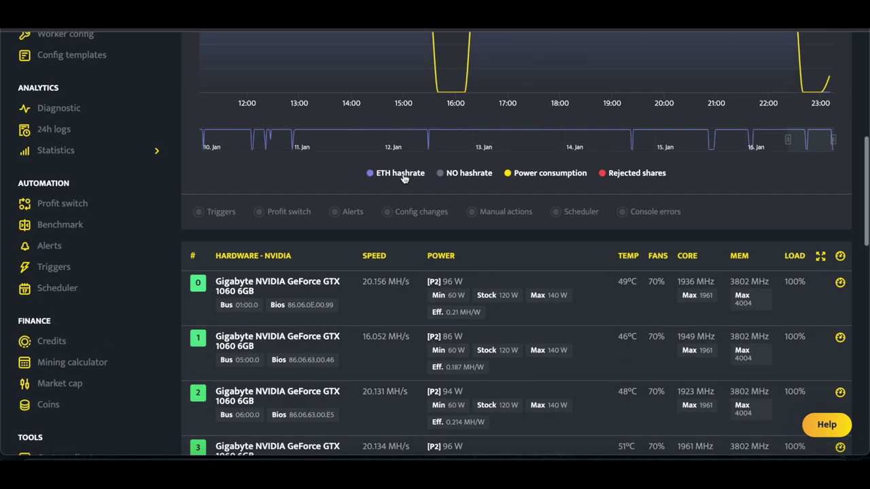
scroll(561, 262, up, 2)
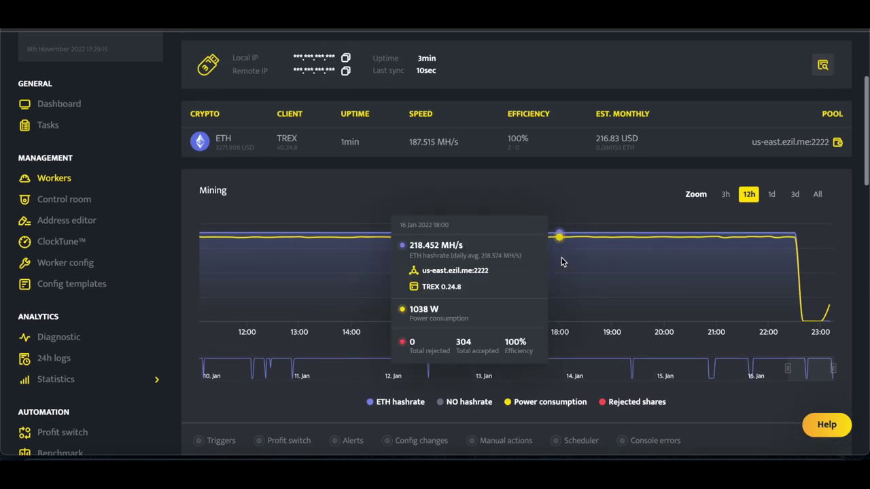
scroll(561, 262, down, 5)
scroll(562, 262, down, 1)
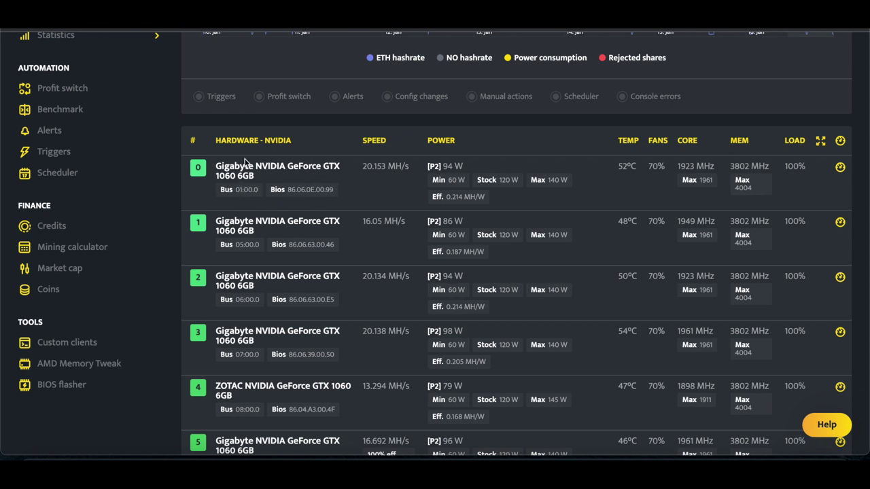
scroll(293, 207, down, 6)
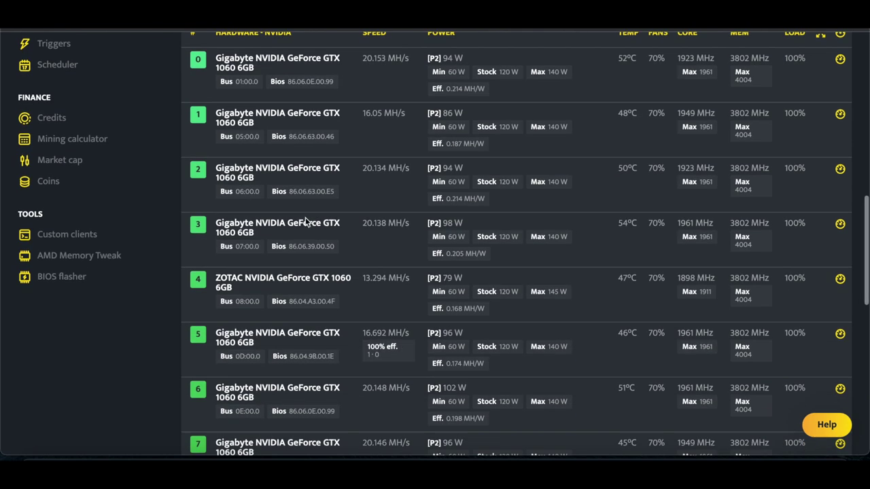
scroll(306, 221, up, 5)
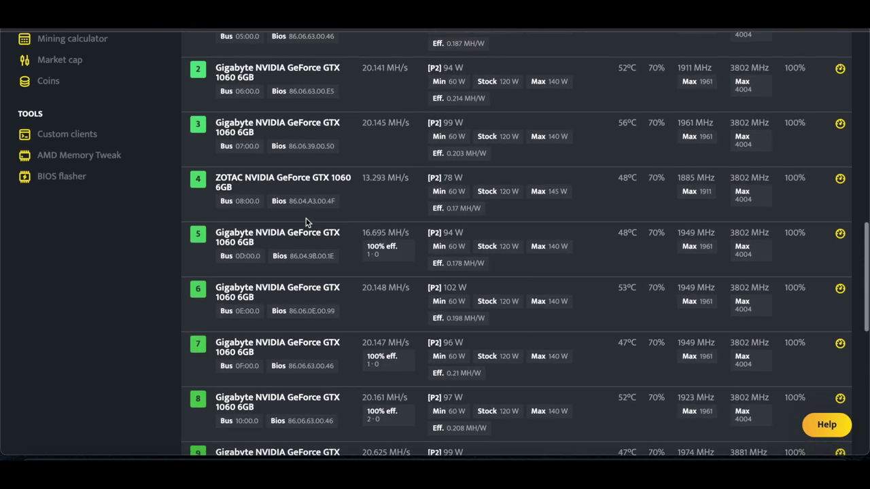
scroll(389, 221, up, 3)
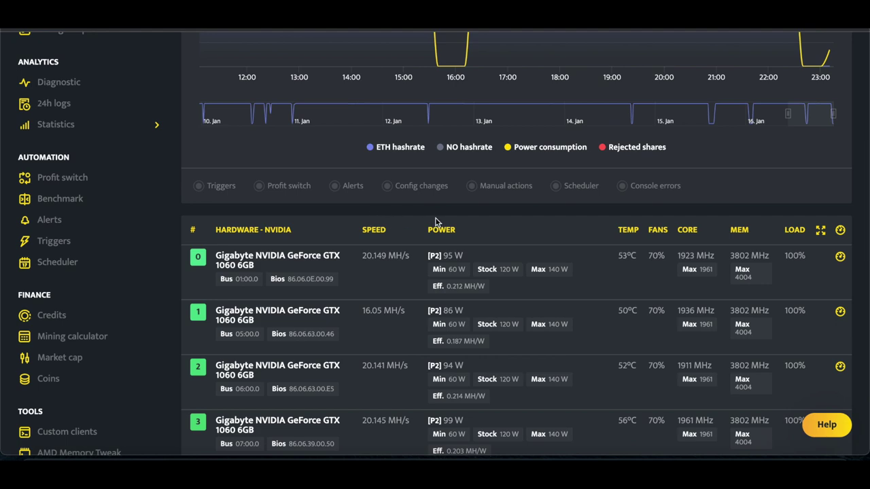
scroll(407, 225, down, 1)
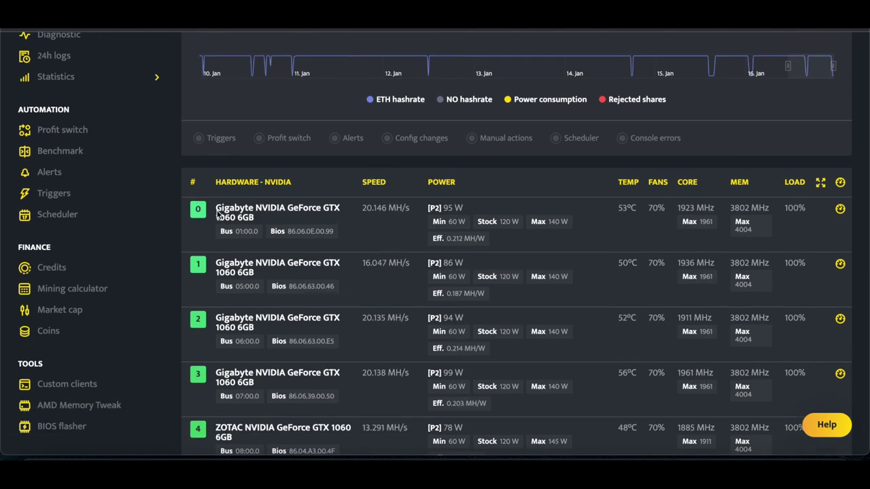
scroll(340, 221, up, 3)
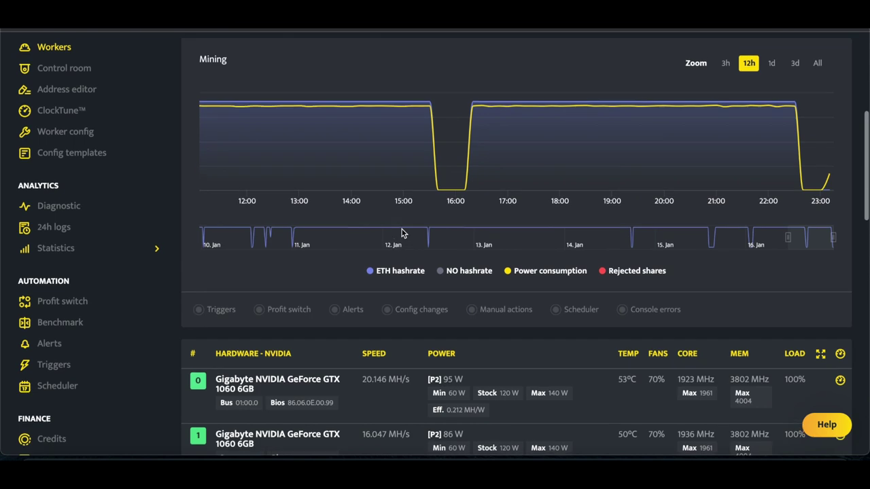
scroll(484, 257, down, 2)
scroll(484, 257, up, 4)
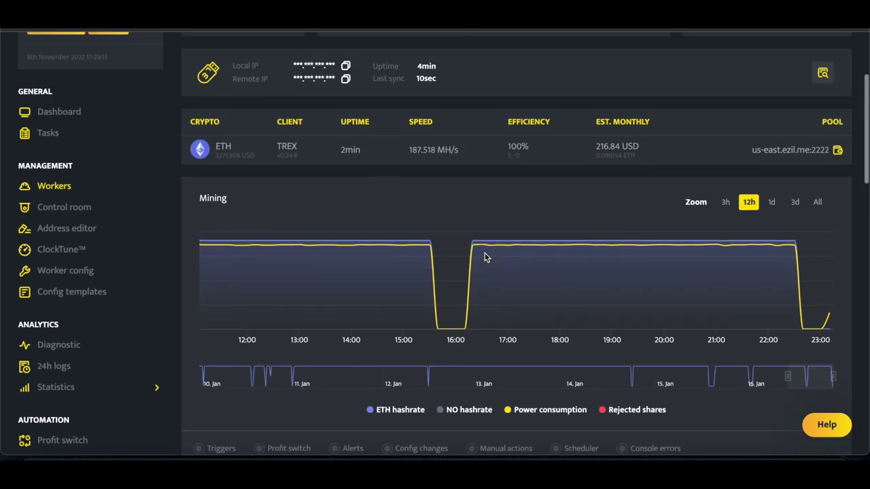
scroll(484, 257, down, 1)
scroll(485, 257, down, 5)
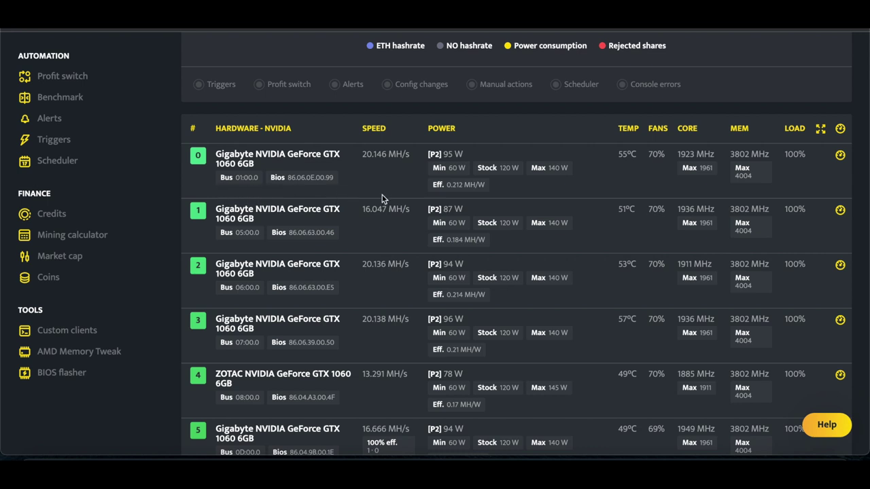
scroll(376, 212, down, 1)
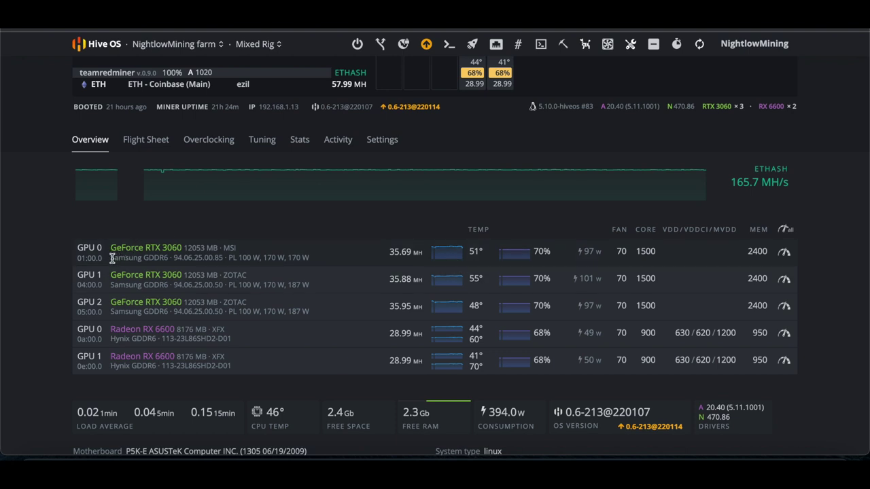
Step: Highlight GPU 0's Samsung GDDR6 memory in Hive OS, then scroll minerstat's GPU table
drag(110, 257, 164, 256)
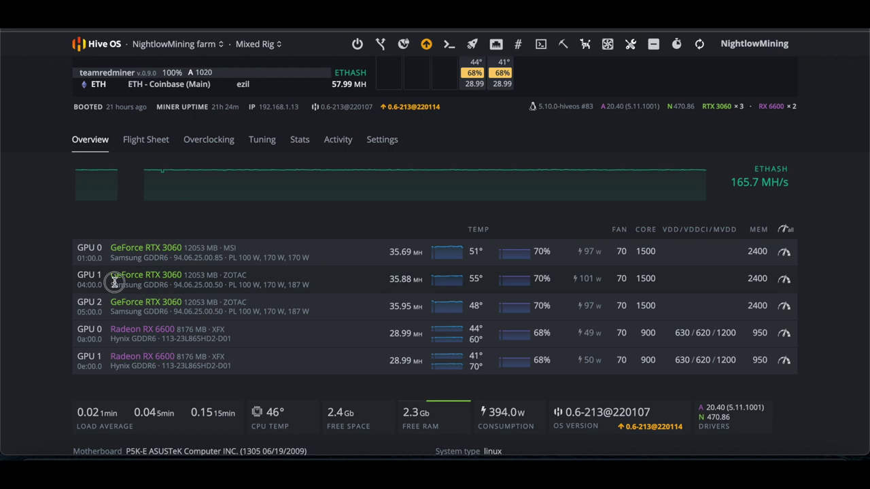
drag(117, 278, 154, 311)
scroll(220, 242, up, 1)
scroll(307, 252, down, 1)
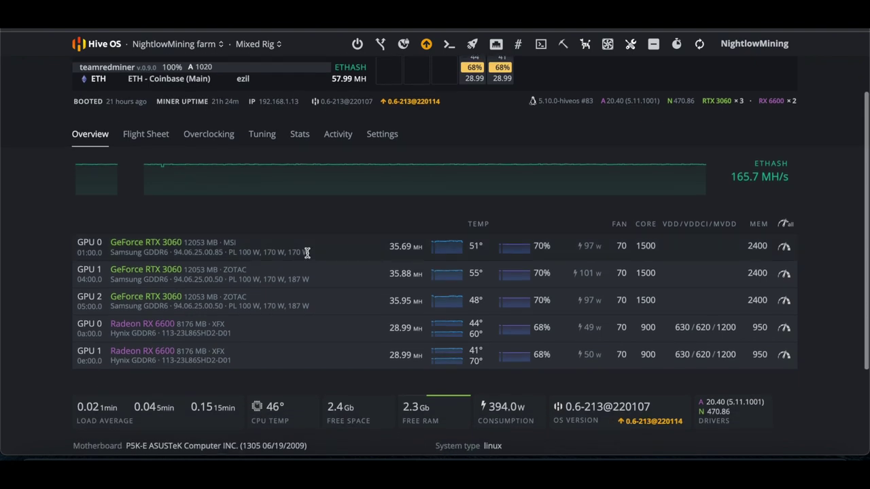
click(110, 252)
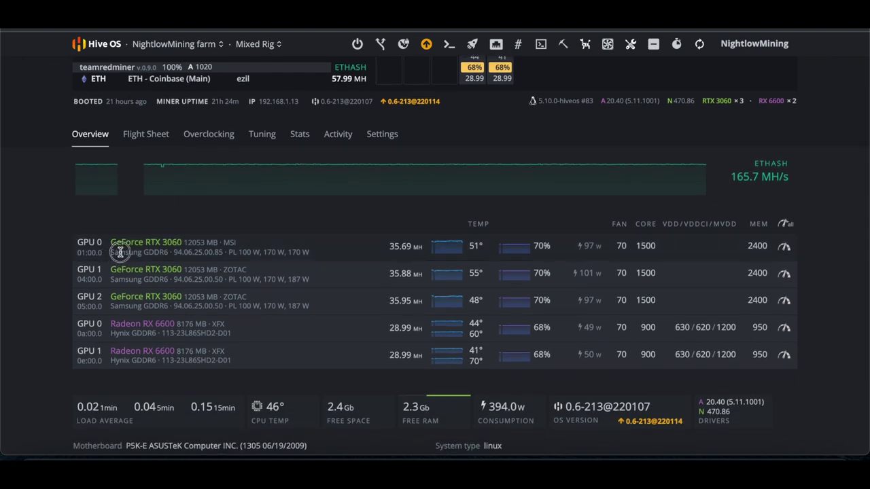
click(167, 251)
drag(167, 252, 110, 253)
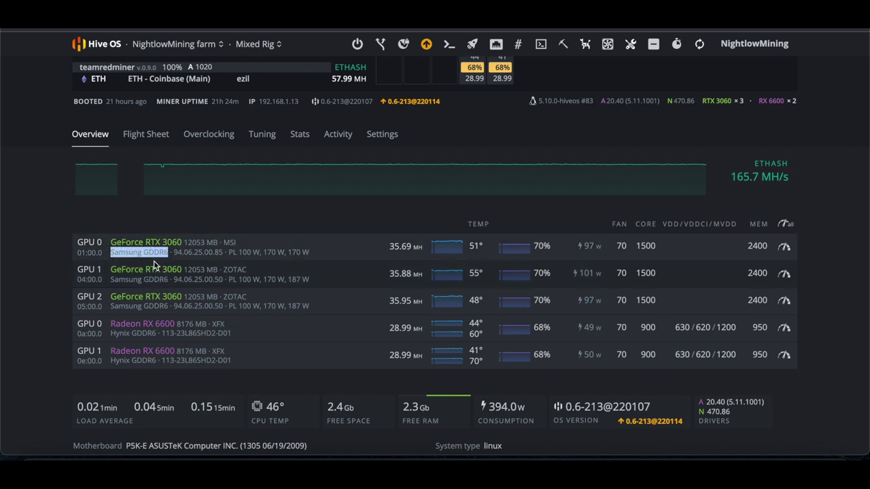
click(152, 251)
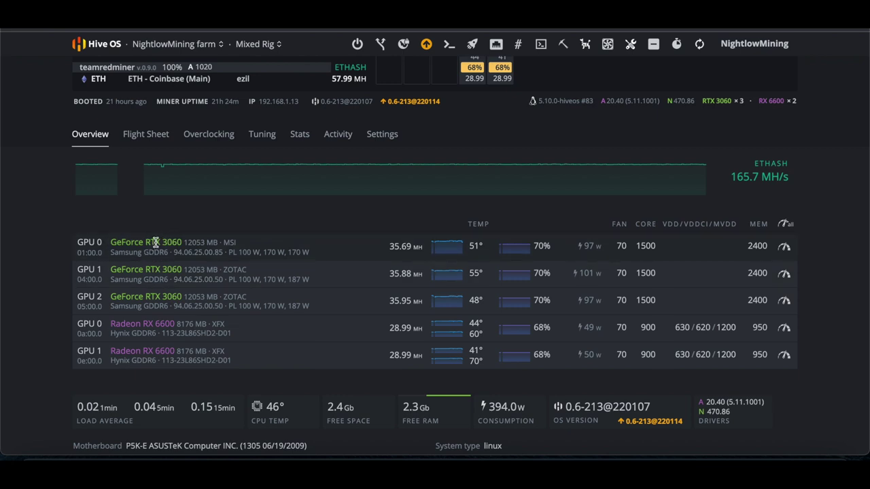
scroll(153, 245, down, 1)
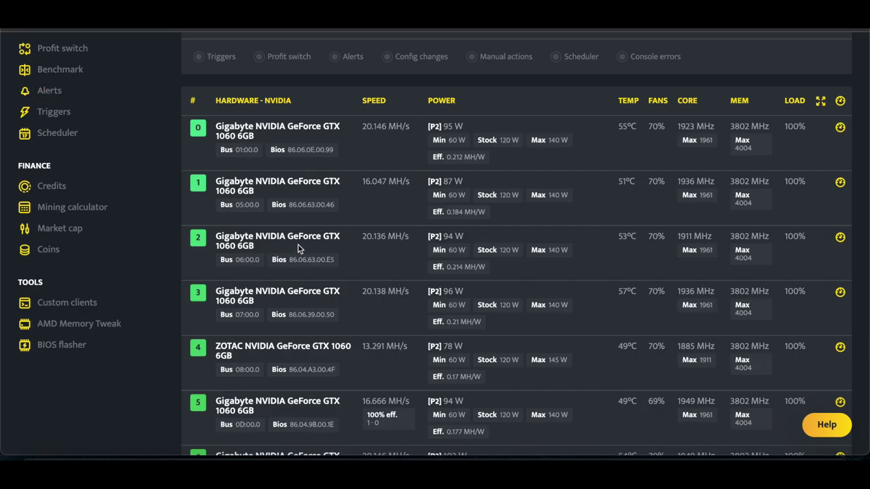
scroll(333, 238, down, 1)
Step: Go to ClockTune™ under Management in minerstat's left sidebar
scroll(369, 227, up, 2)
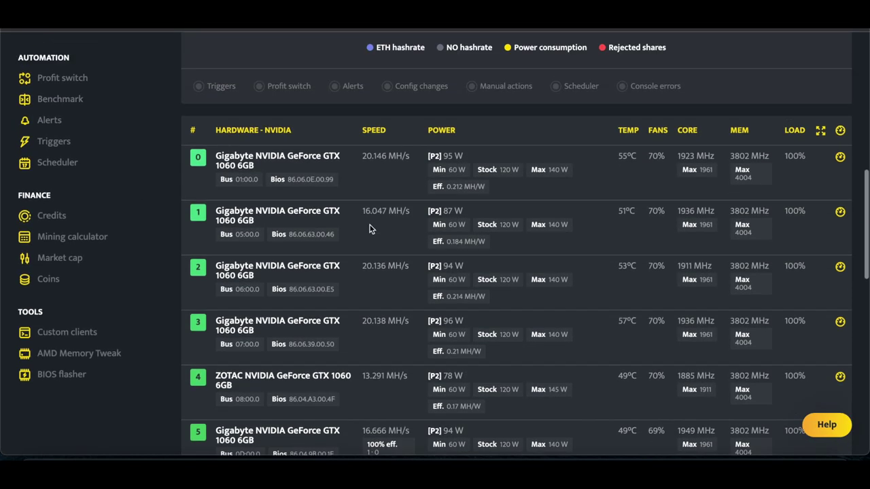
scroll(394, 251, up, 2)
scroll(371, 252, up, 2)
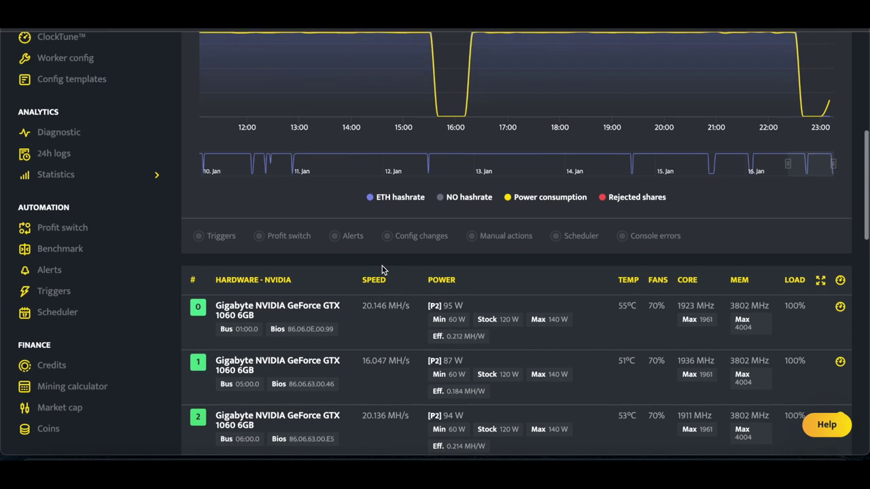
scroll(383, 268, down, 3)
scroll(75, 197, up, 1)
scroll(76, 225, down, 3)
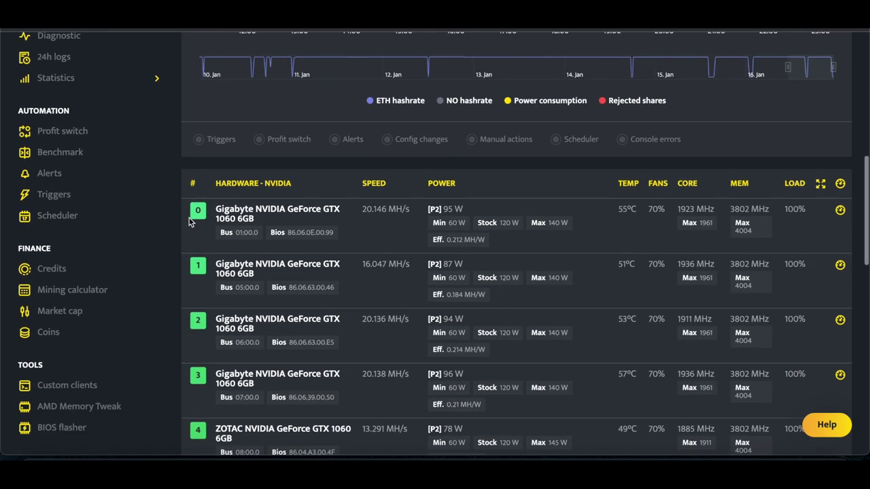
scroll(78, 281, up, 5)
scroll(76, 279, up, 4)
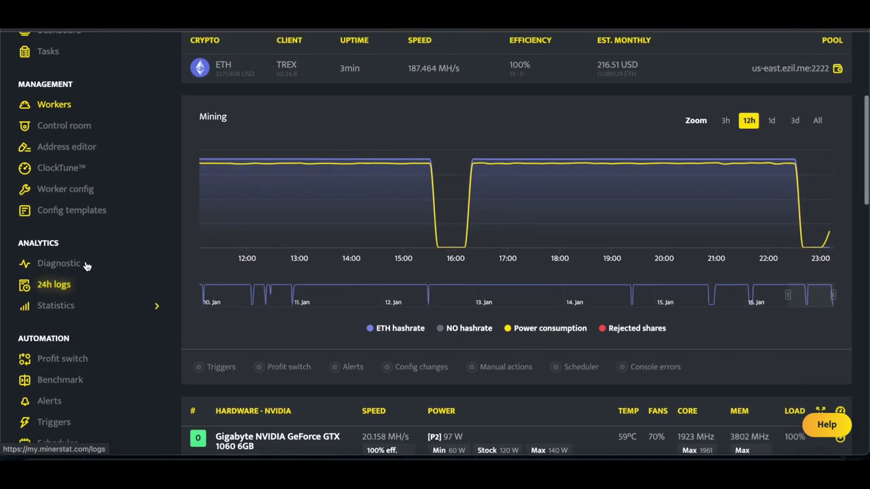
click(63, 174)
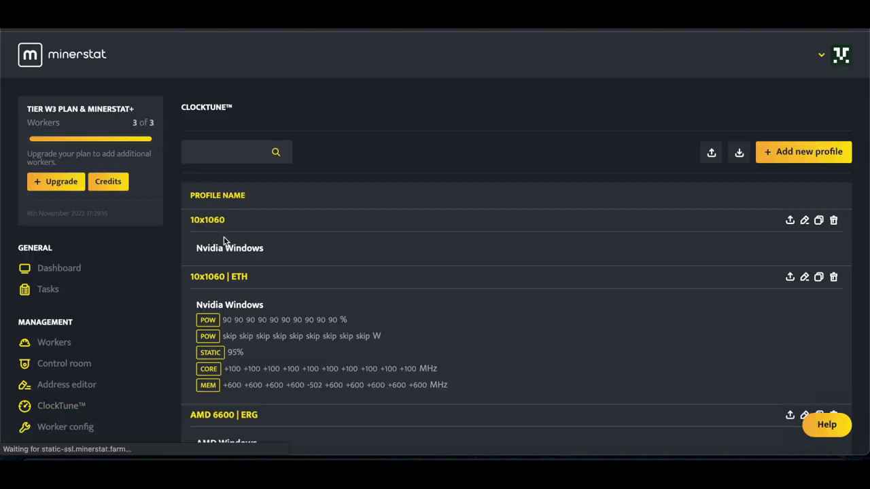
Step: Edit the '10x1060 | ETH' profile from the ClockTune list
scroll(331, 255, down, 3)
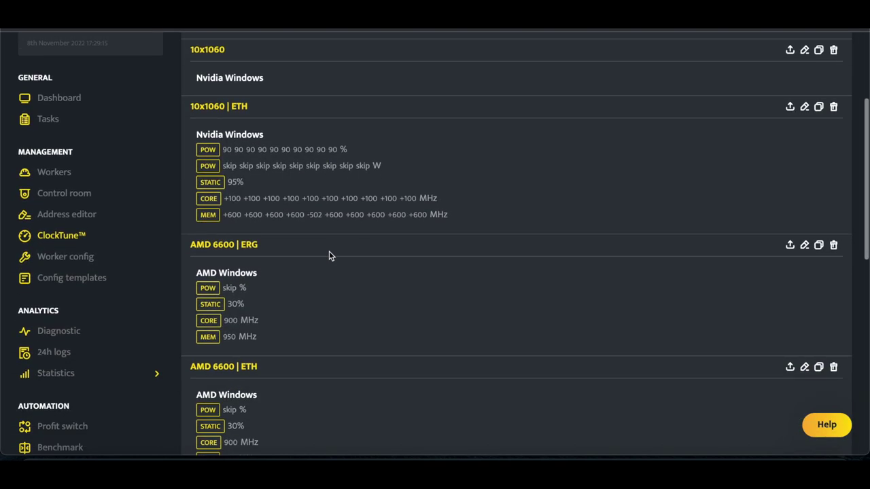
scroll(363, 256, down, 1)
scroll(375, 257, up, 2)
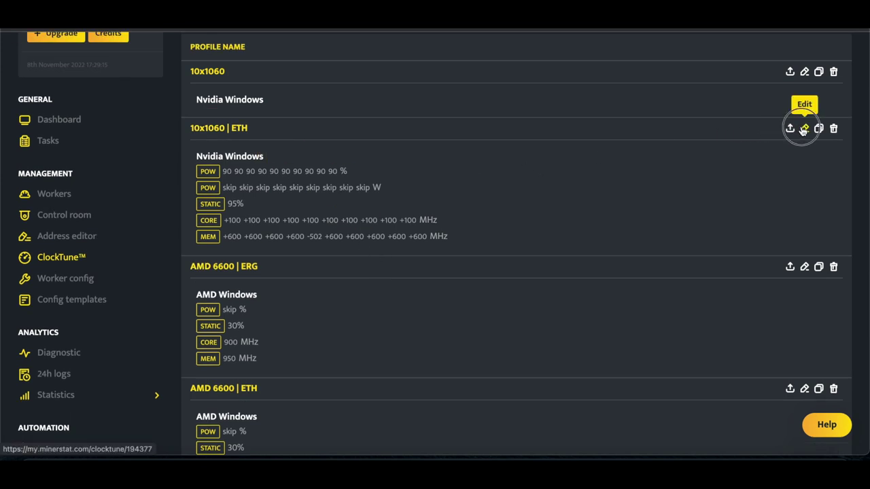
click(803, 130)
scroll(515, 218, down, 2)
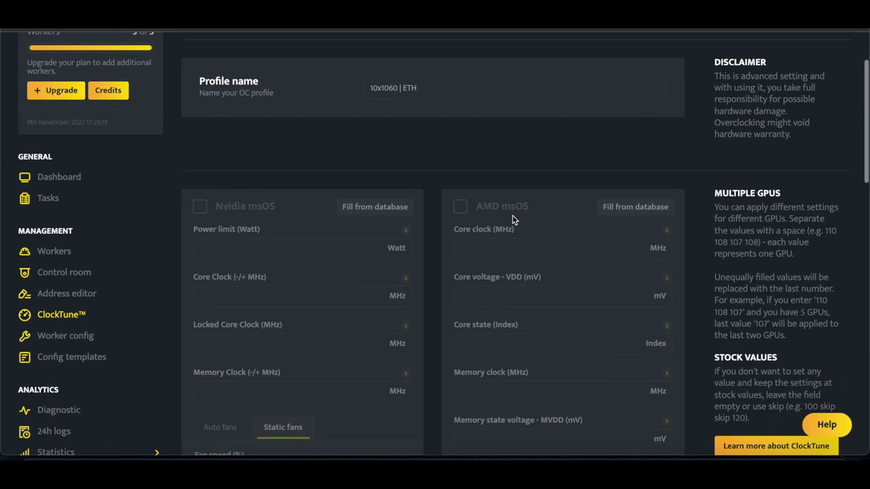
scroll(435, 159, down, 10)
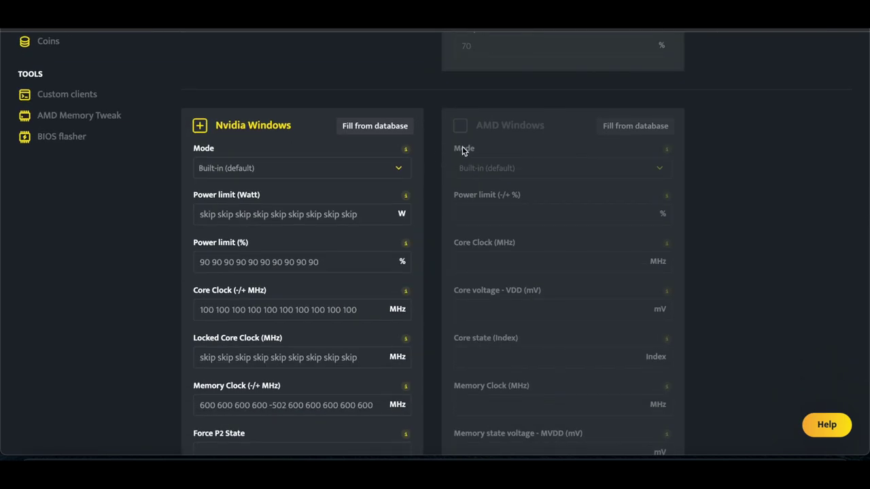
scroll(262, 55, down, 3)
scroll(312, 156, up, 6)
scroll(312, 156, up, 5)
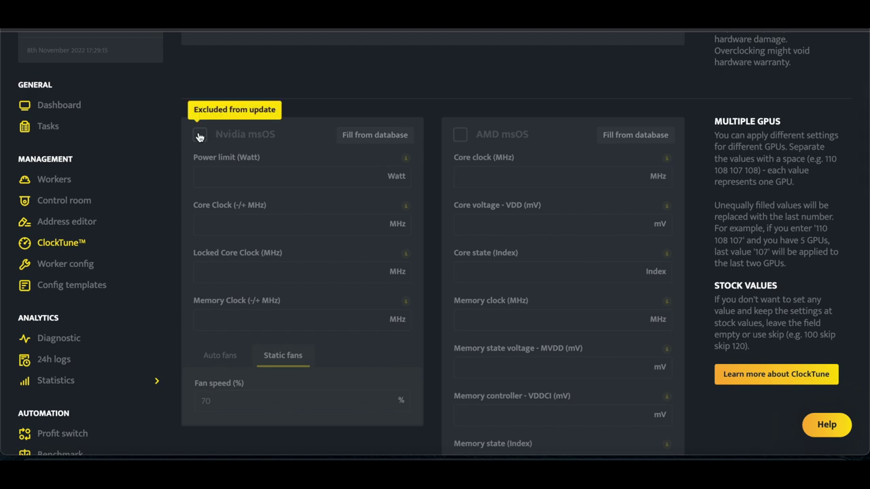
click(199, 134)
scroll(277, 157, down, 6)
scroll(277, 160, down, 2)
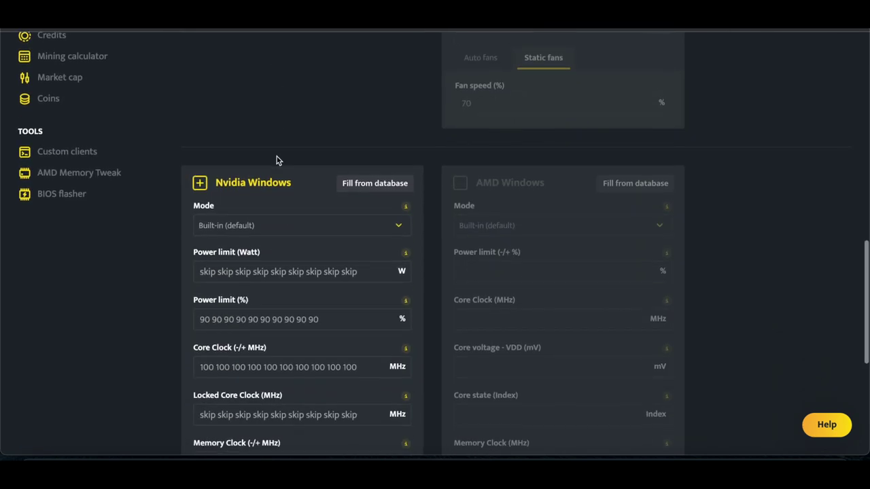
triple_click(281, 285)
scroll(281, 272, up, 9)
scroll(282, 271, up, 2)
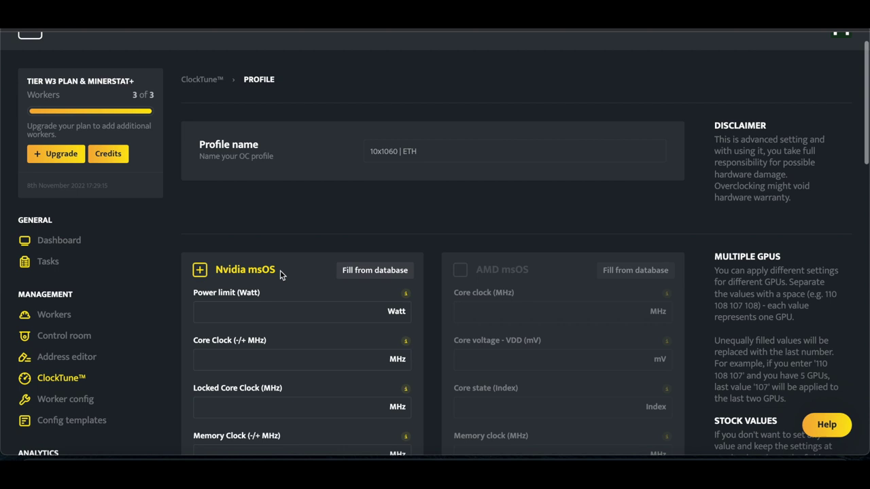
scroll(275, 268, down, 3)
click(272, 265)
scroll(297, 266, up, 1)
scroll(297, 266, up, 1)
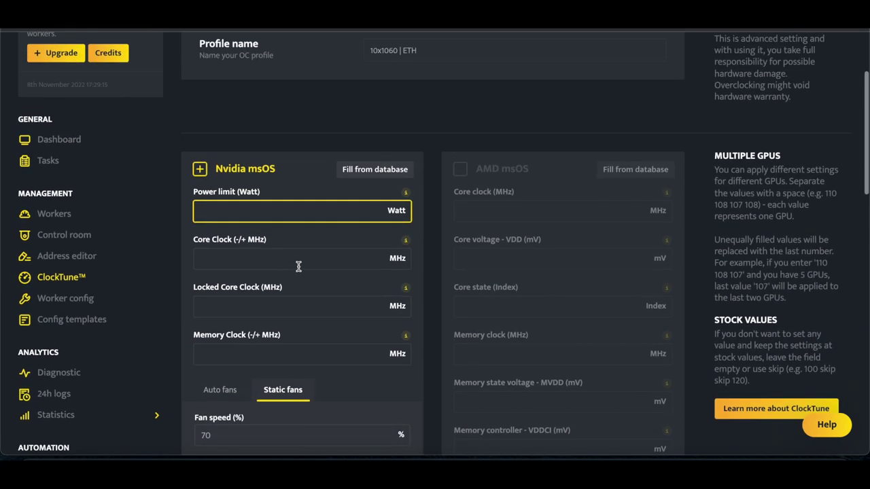
click(359, 171)
click(355, 214)
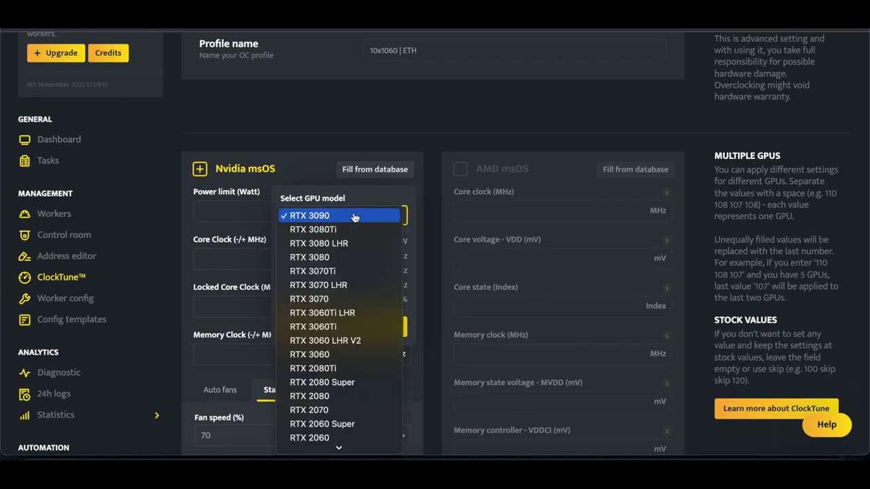
scroll(351, 234, down, 5)
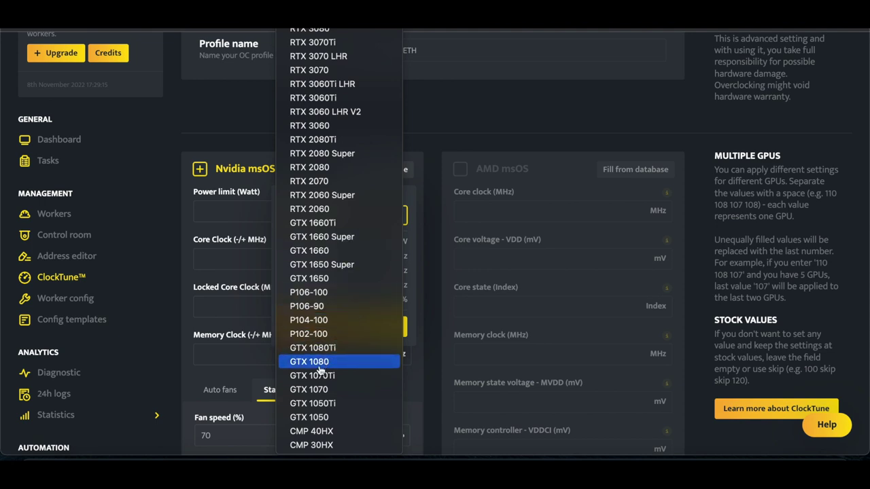
scroll(326, 381, down, 2)
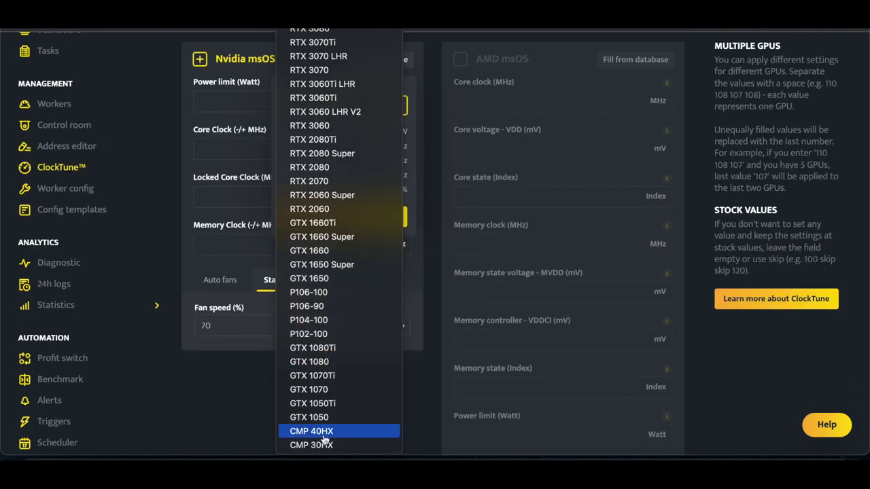
click(320, 389)
drag(373, 195, 154, 200)
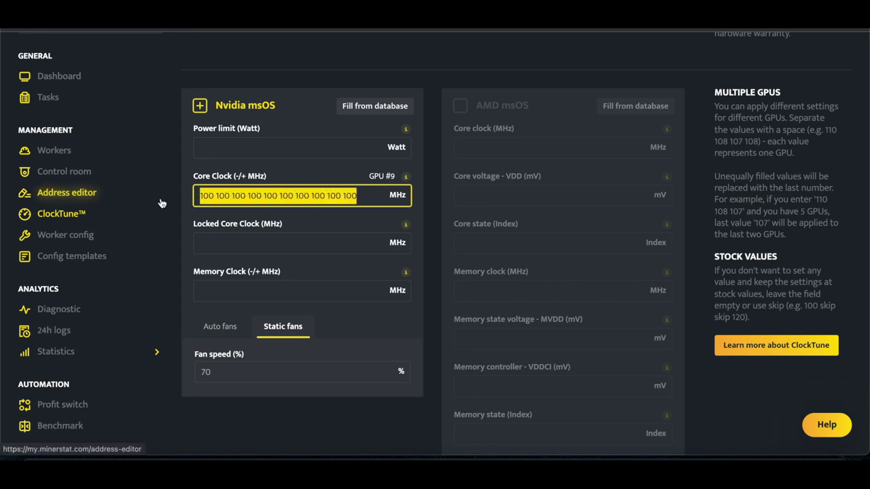
key(BackSpace)
click(367, 63)
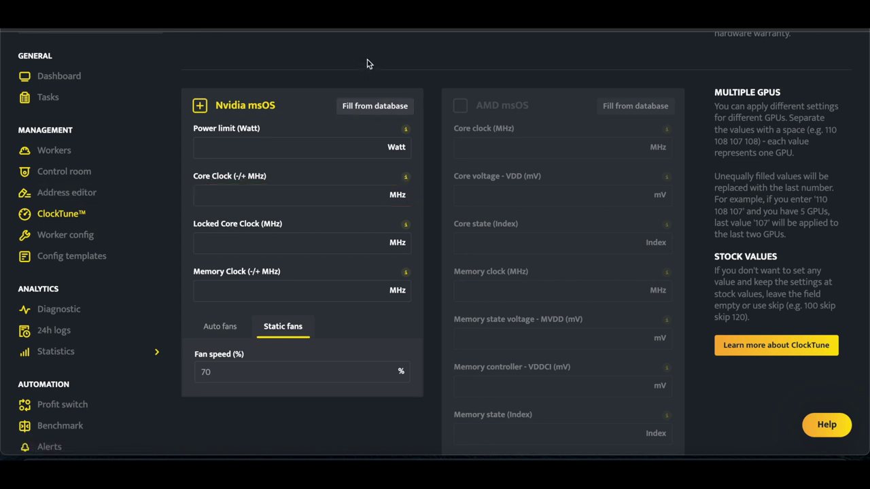
scroll(277, 155, down, 1)
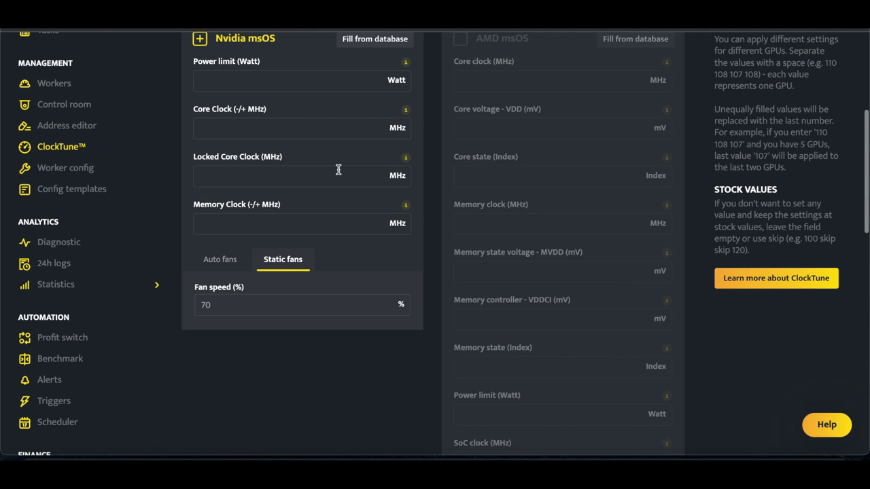
scroll(336, 171, down, 4)
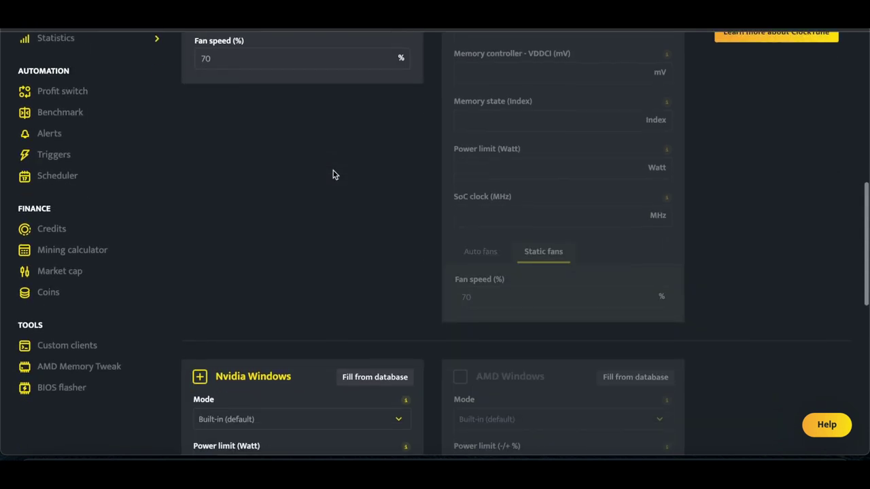
scroll(333, 175, down, 5)
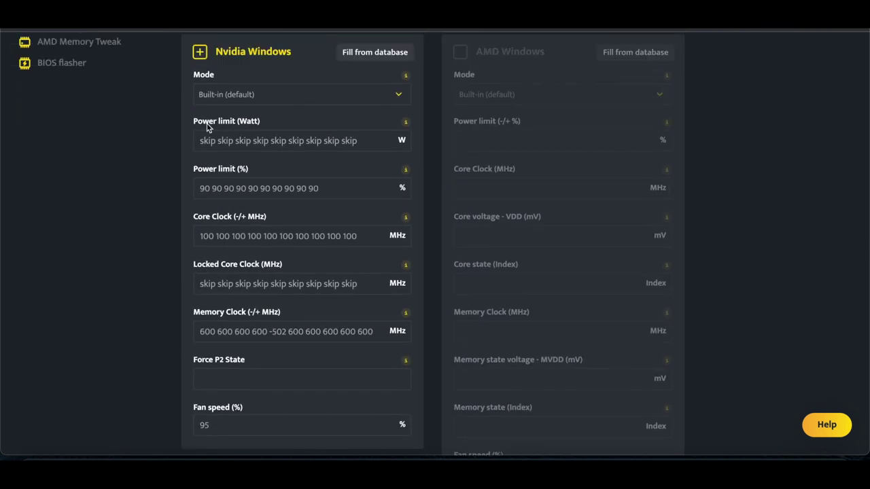
scroll(327, 275, up, 10)
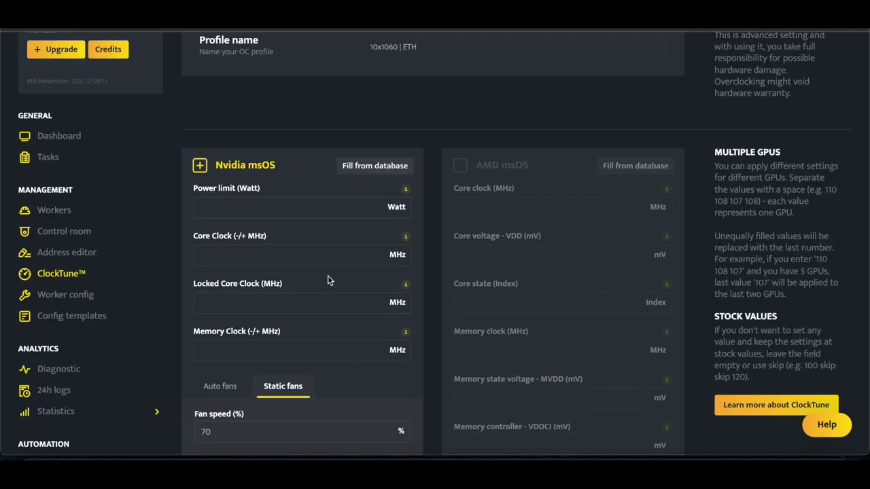
scroll(327, 275, down, 1)
scroll(284, 228, up, 1)
scroll(314, 224, up, 3)
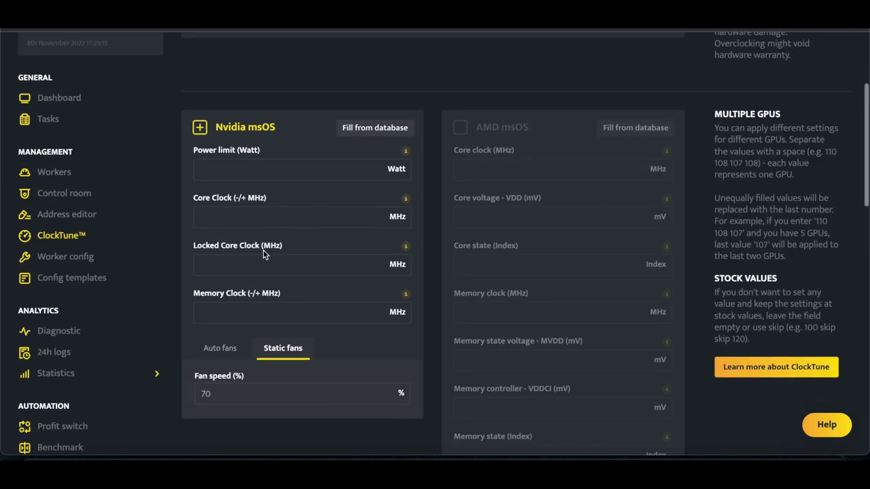
scroll(314, 252, down, 3)
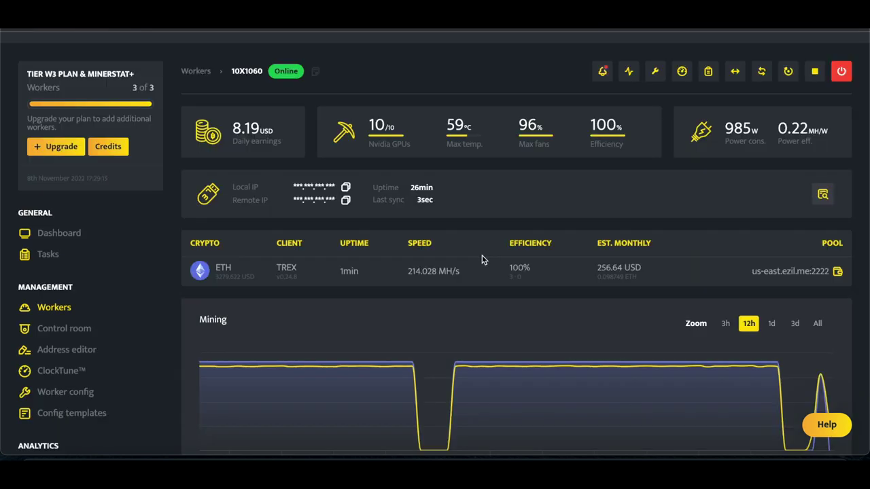
Step: Highlight the ETH row's 214 MH/s mining speed on the 10X1060 worker page
scroll(484, 271, down, 4)
scroll(486, 285, up, 3)
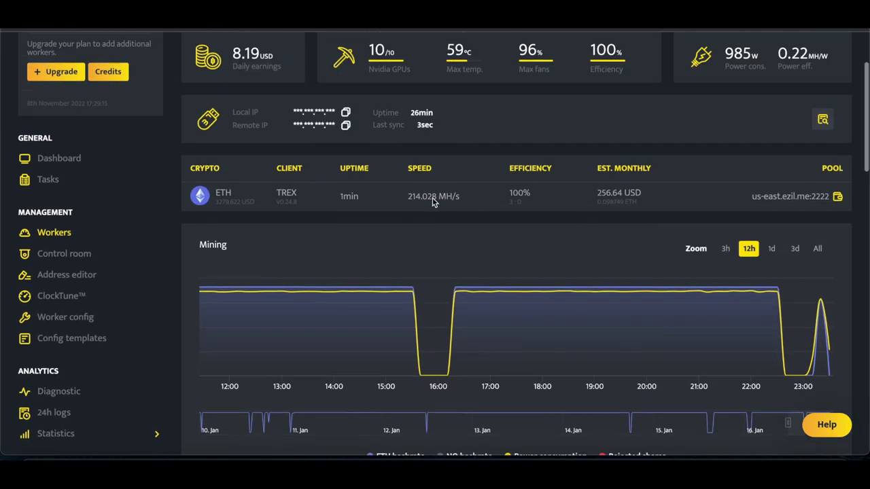
drag(407, 196, 441, 198)
click(441, 198)
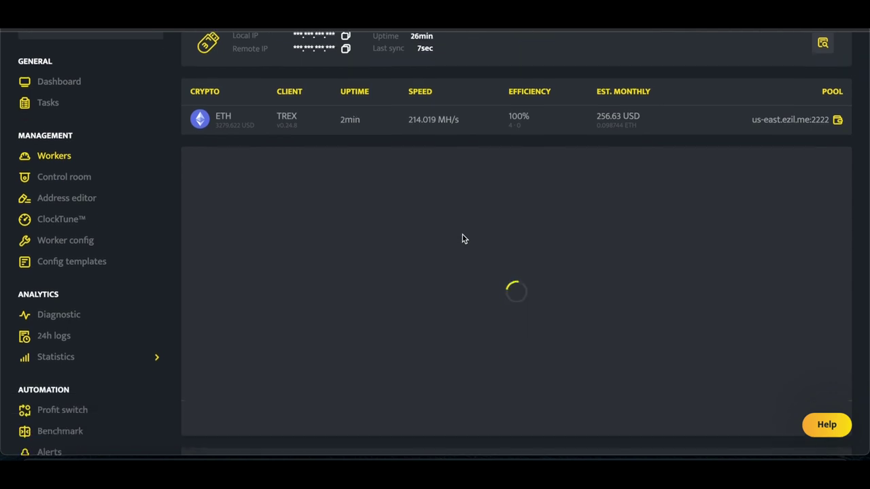
scroll(435, 235, down, 5)
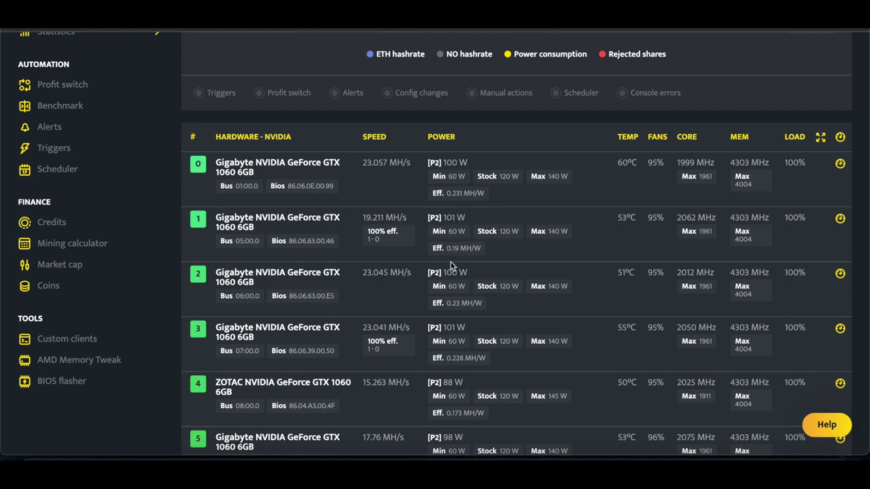
Step: Scroll through the Nvidia table showing each GTX 1060's hashrate, power and clocks
scroll(450, 265, down, 5)
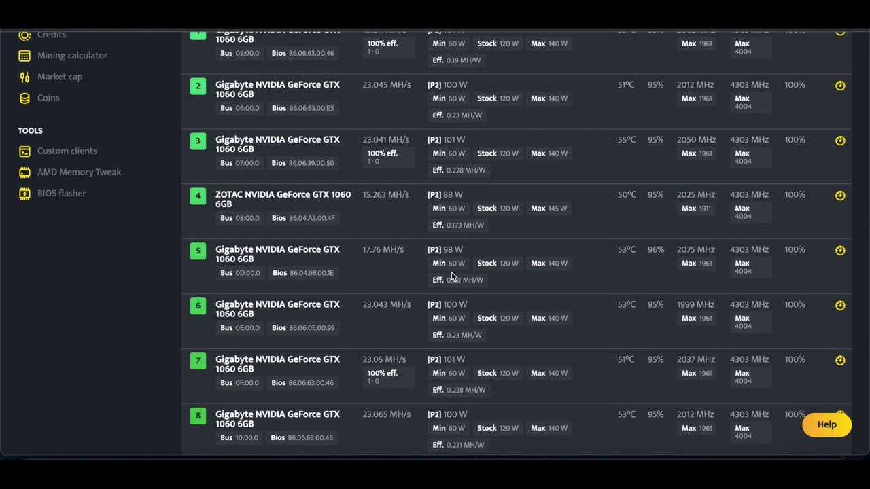
scroll(461, 283, down, 3)
scroll(496, 283, up, 2)
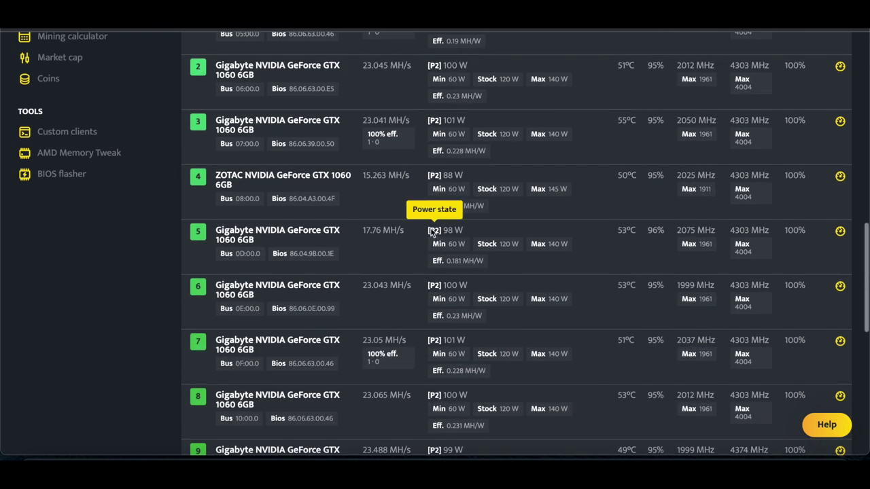
scroll(393, 267, down, 3)
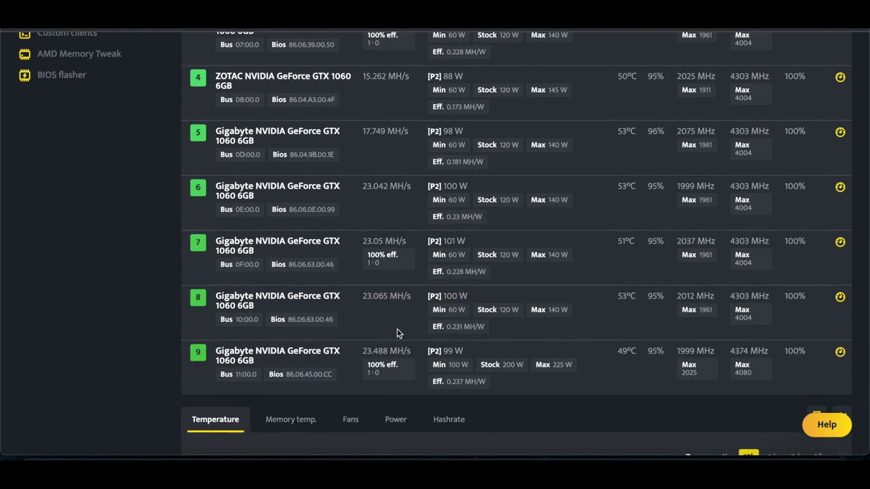
scroll(413, 325, up, 17)
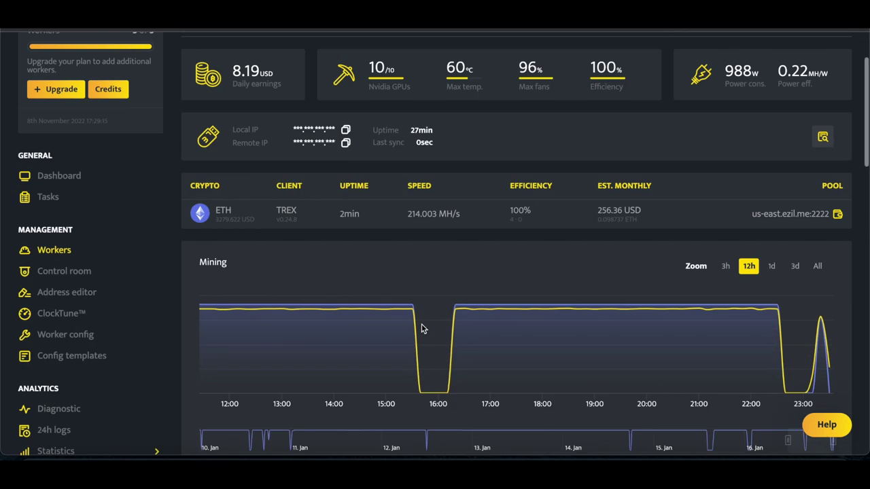
scroll(761, 283, down, 9)
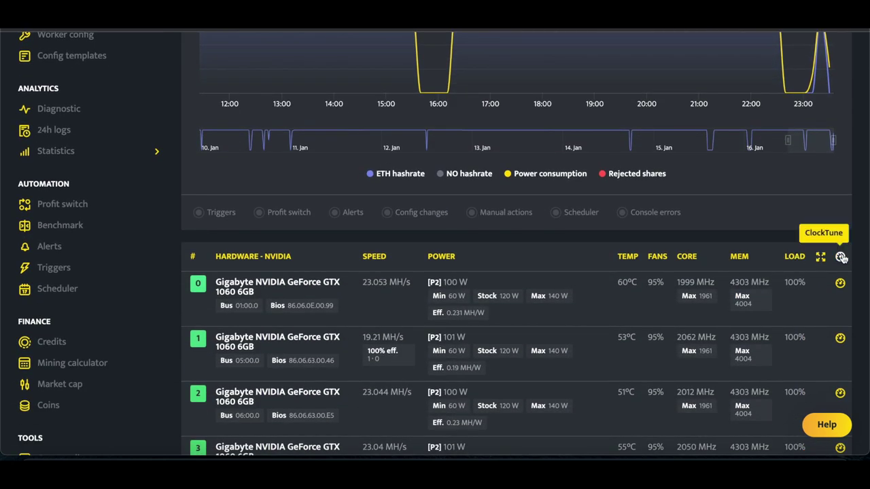
scroll(840, 256, down, 2)
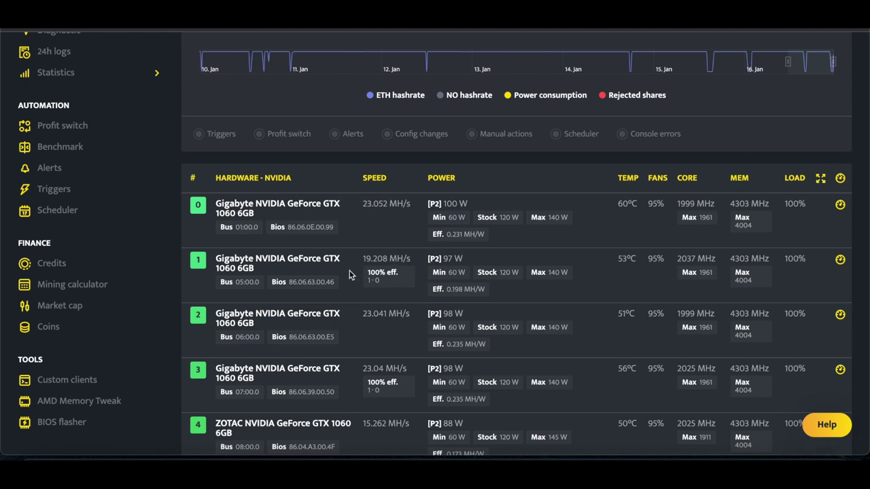
click(840, 178)
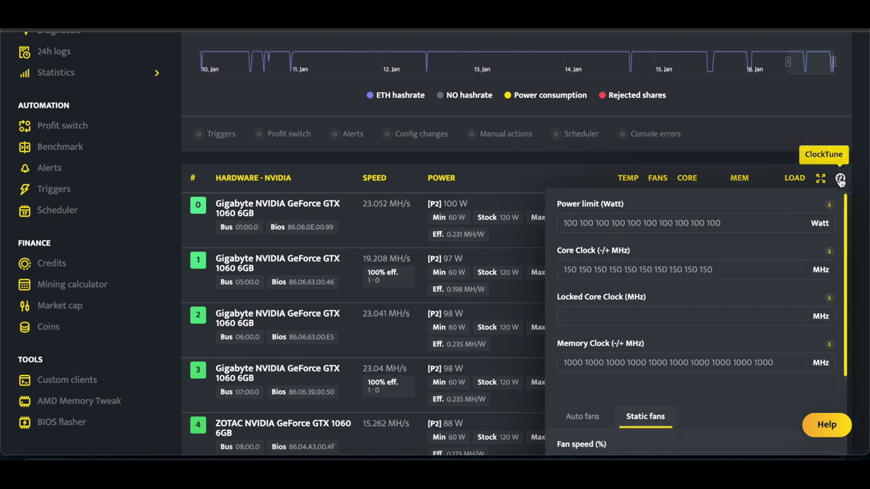
scroll(578, 142, down, 2)
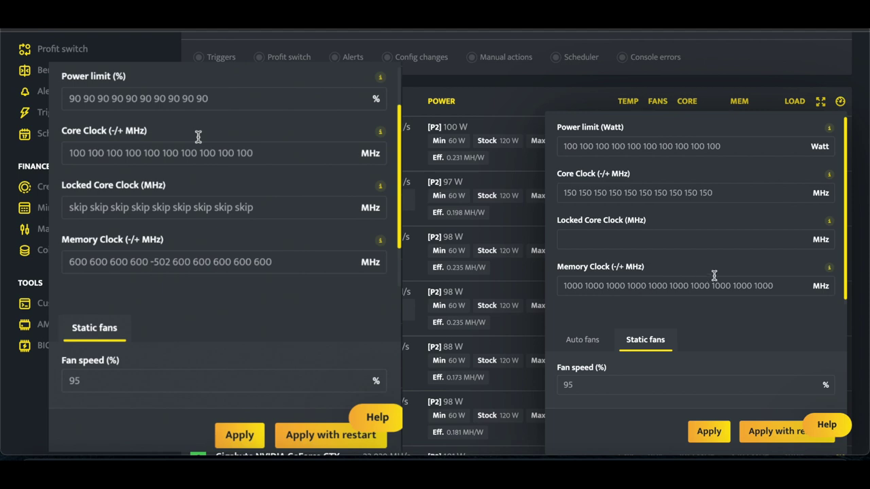
click(839, 103)
scroll(592, 254, down, 3)
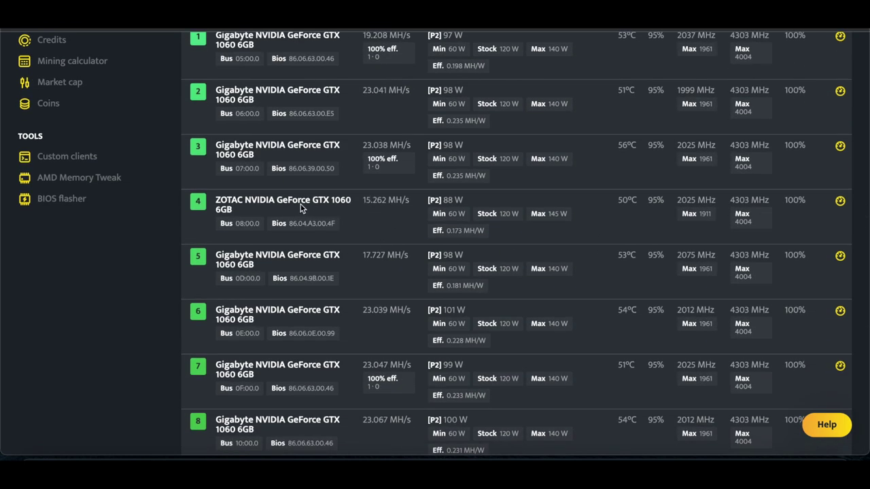
drag(216, 200, 258, 215)
click(342, 213)
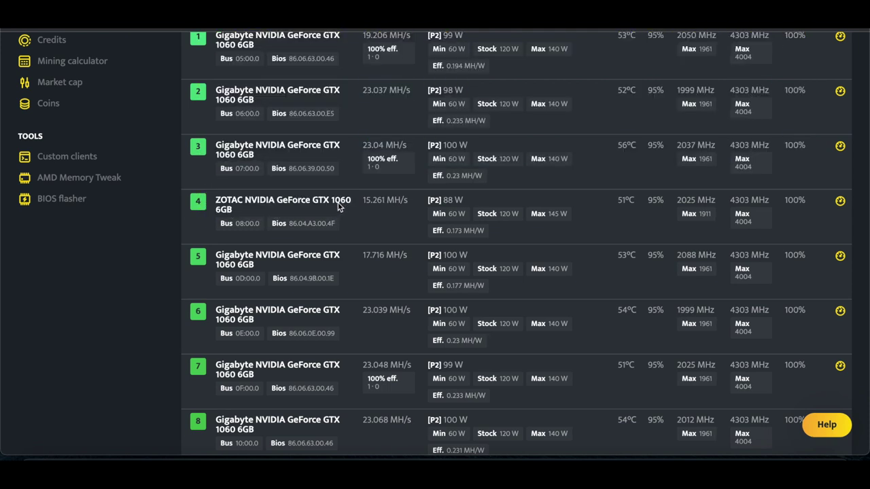
mouse_move(363, 201)
mouse_down()
mouse_move(390, 201)
mouse_move(378, 207)
mouse_up()
scroll(378, 211, up, 3)
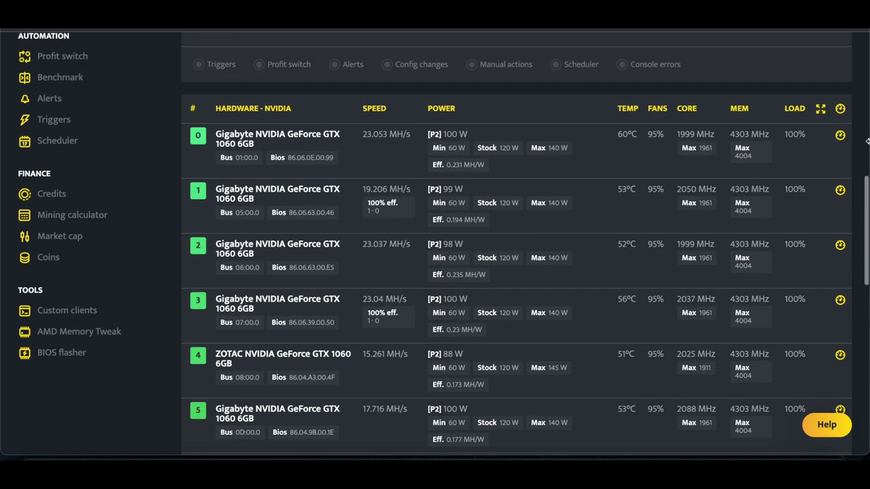
click(841, 111)
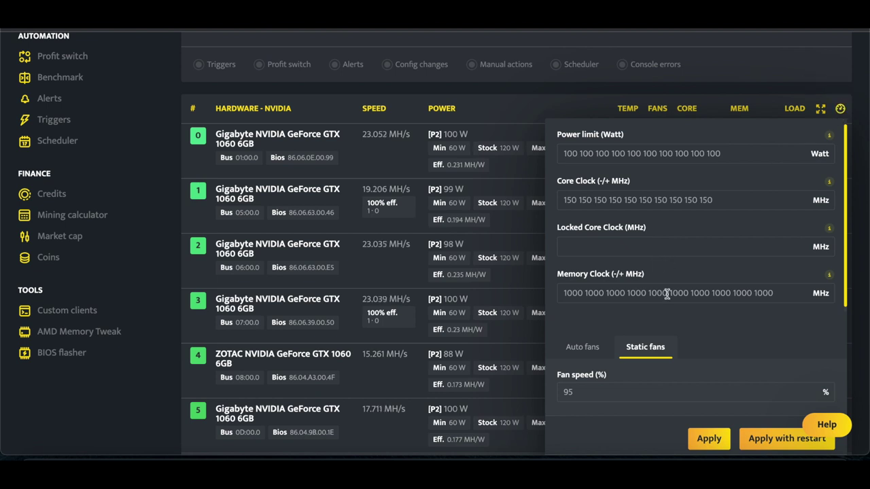
click(840, 109)
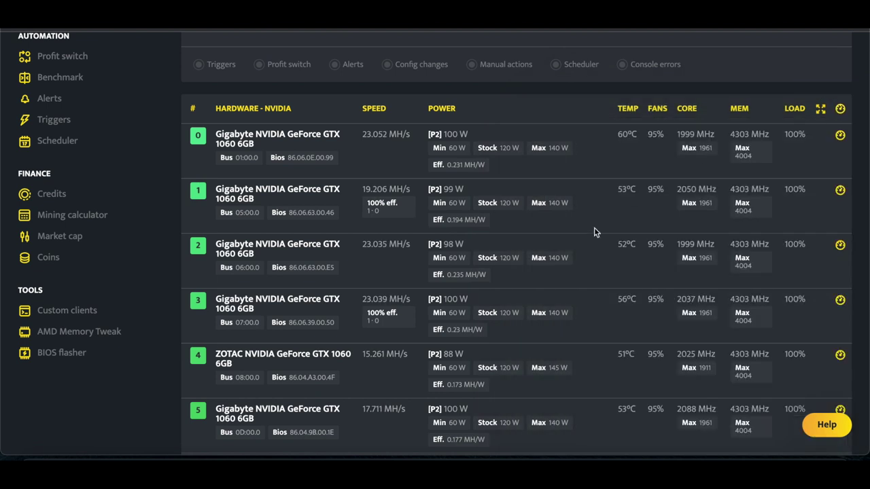
scroll(591, 233, up, 1)
scroll(591, 233, up, 1)
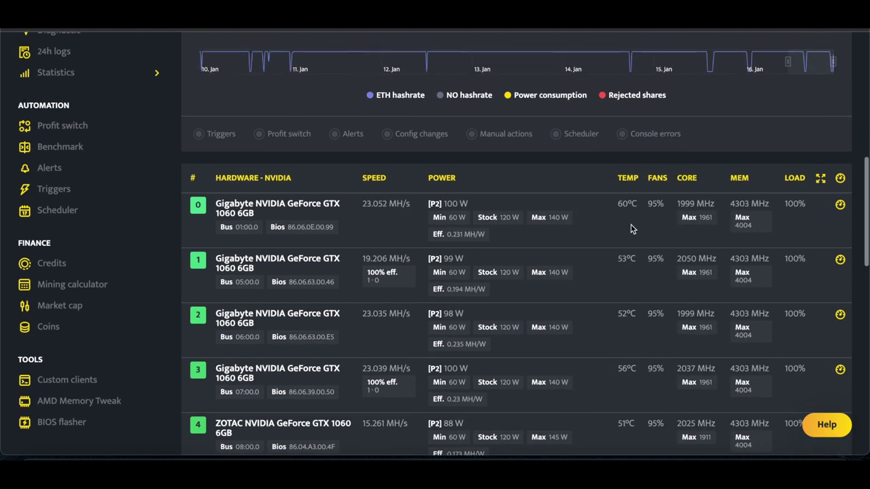
click(840, 180)
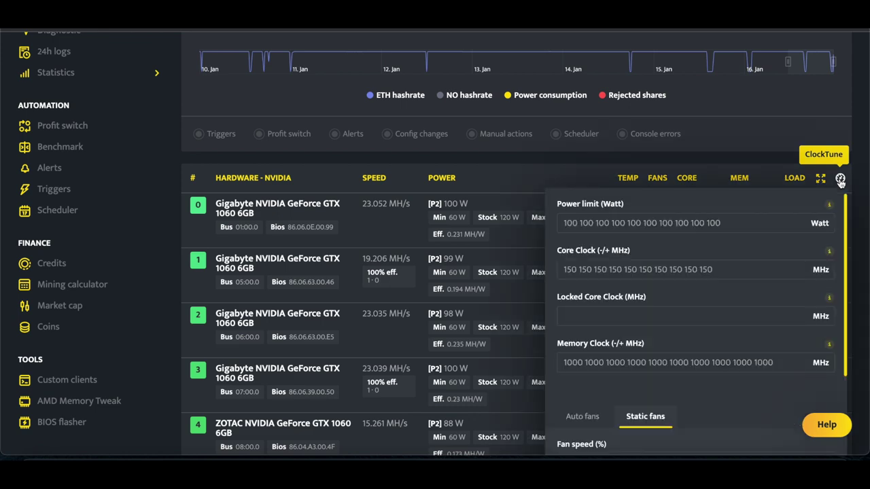
click(840, 180)
scroll(522, 227, down, 3)
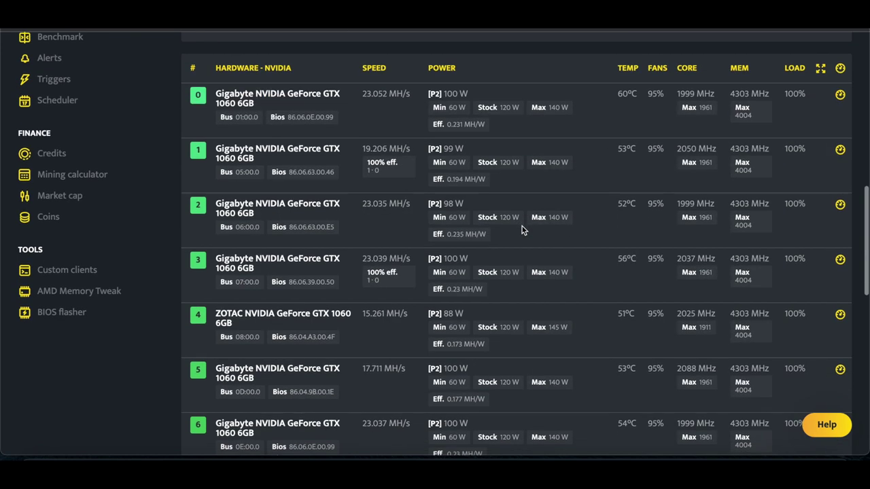
scroll(575, 231, up, 3)
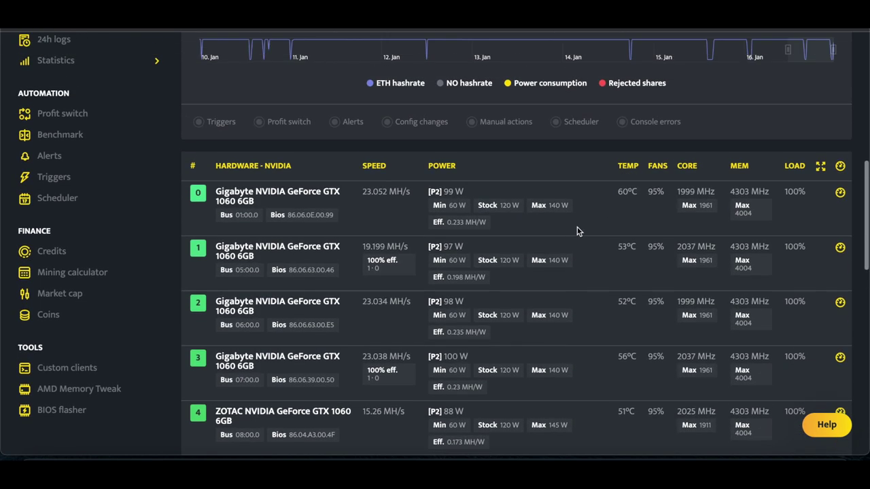
click(840, 165)
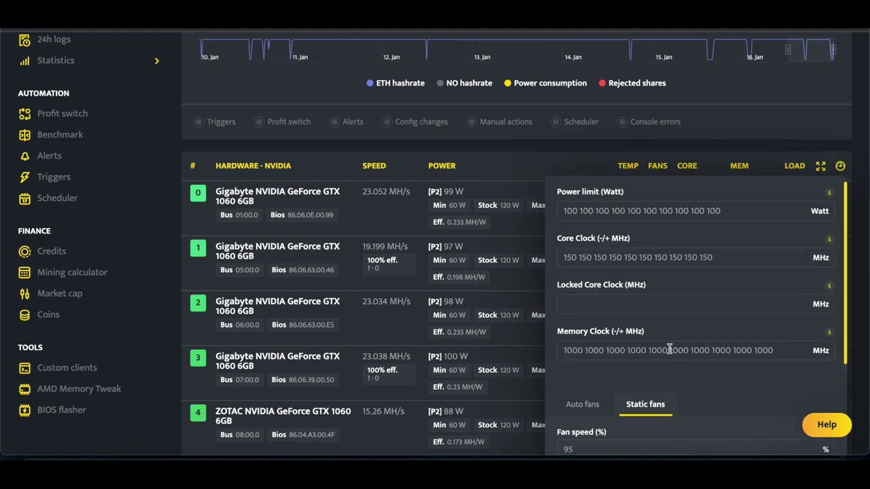
click(507, 171)
scroll(532, 207, up, 5)
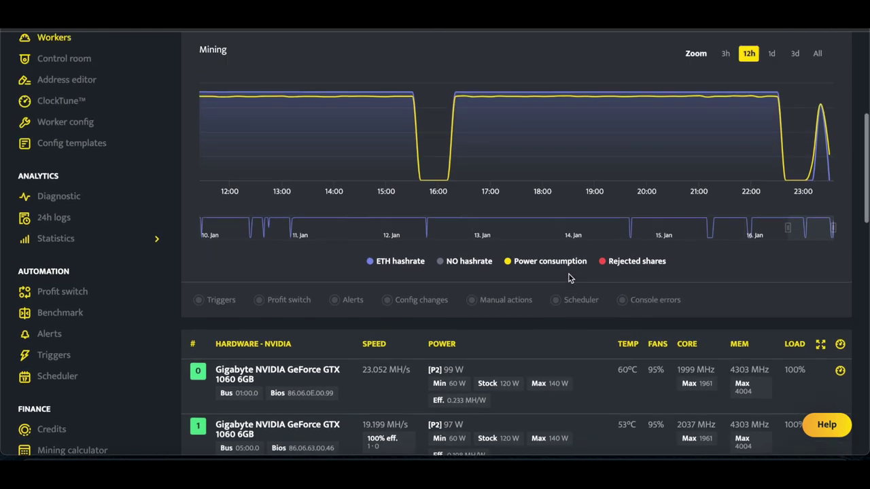
scroll(569, 278, up, 2)
drag(409, 137, 443, 140)
click(422, 140)
click(467, 138)
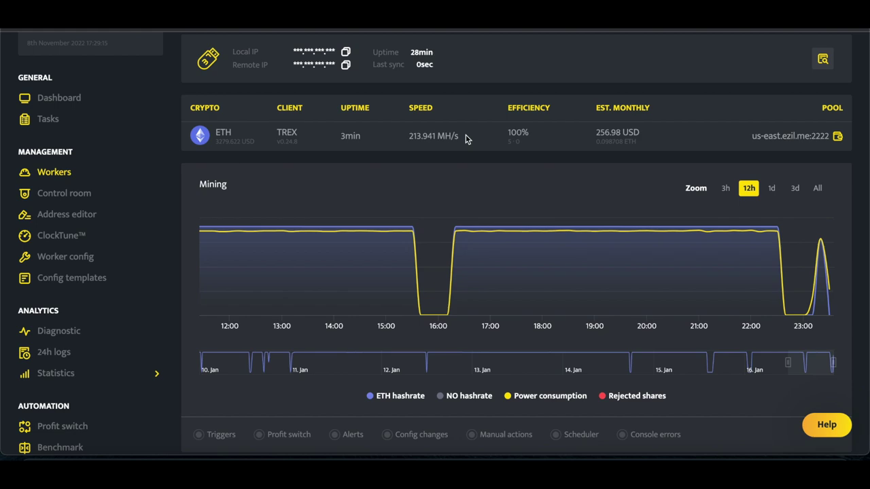
Step: Scroll the T-Rex log showing 213.95 MH/s ethash with 6/6 shares accepted
scroll(450, 133, down, 1)
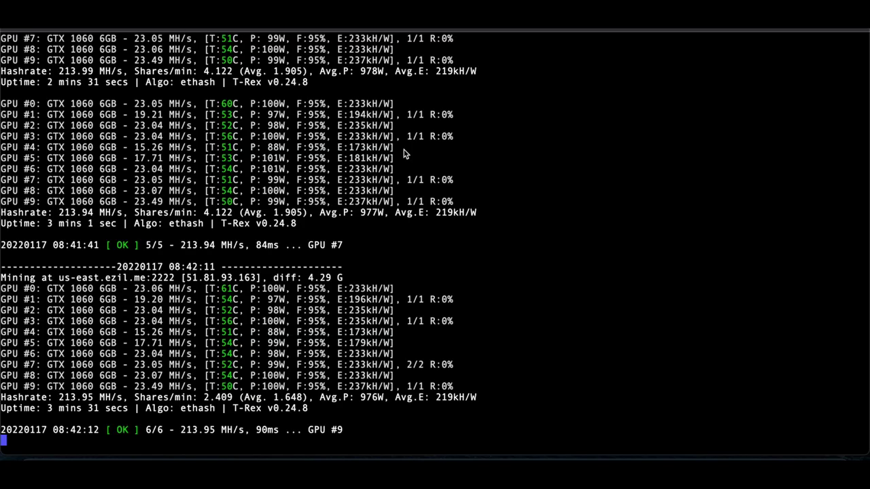